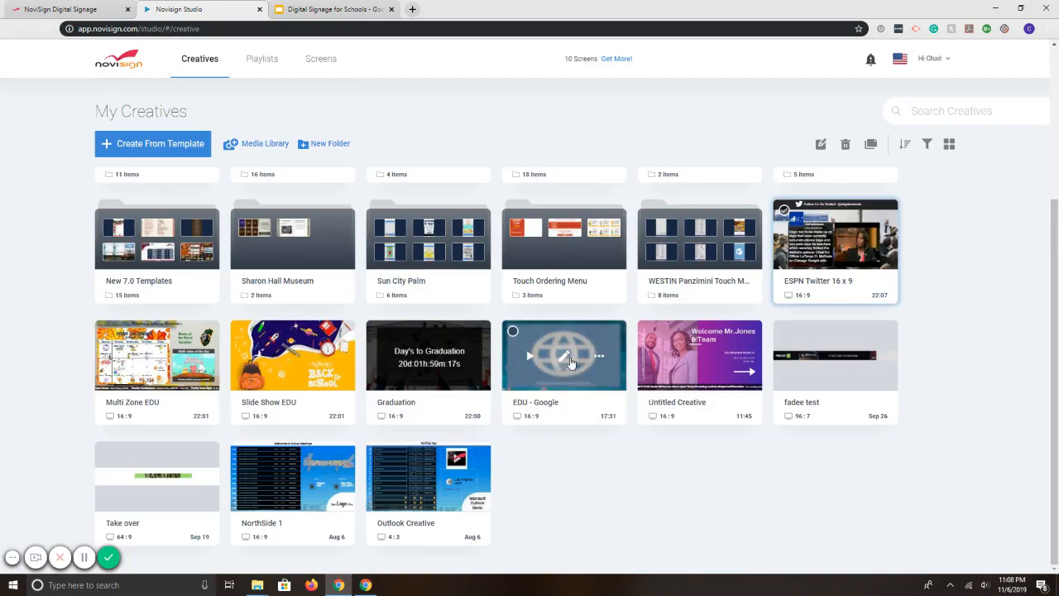
Open the EDU - Google creative for editing and delete its web page widget and background image.
click(569, 361)
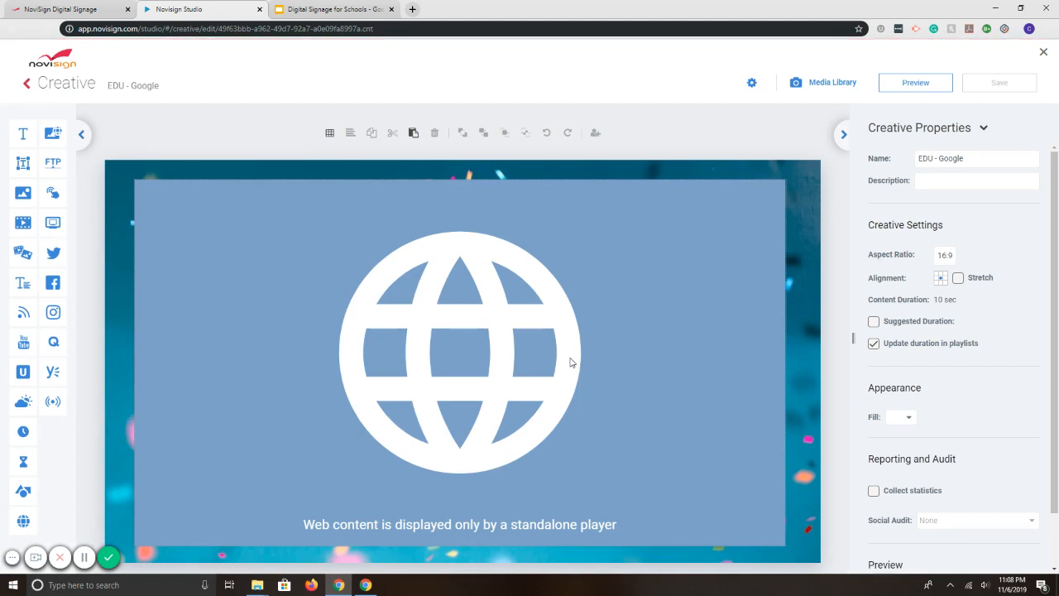
click(570, 361)
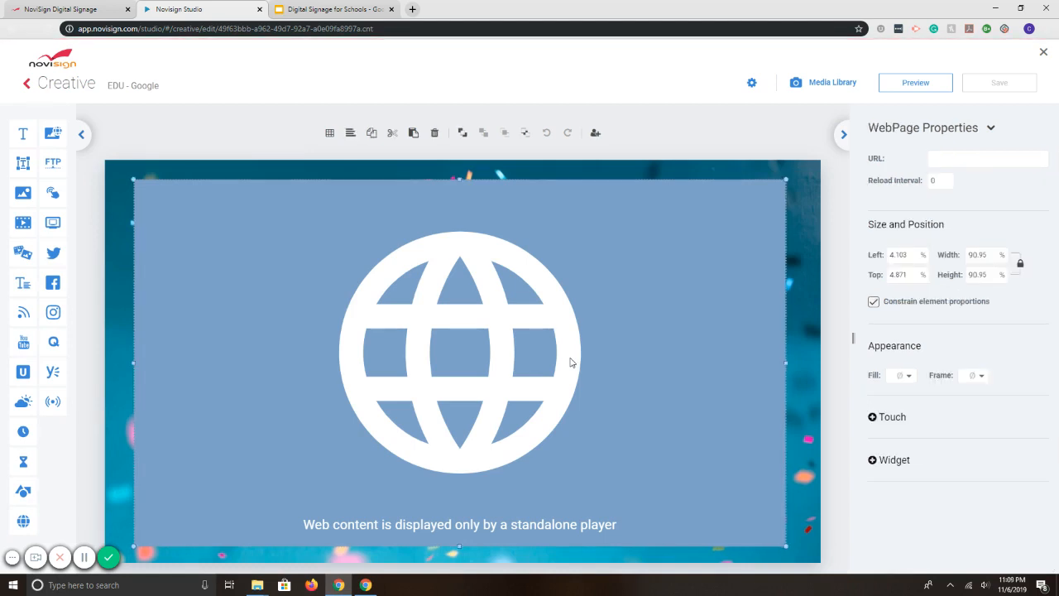
key(Delete)
click(569, 357)
key(Delete)
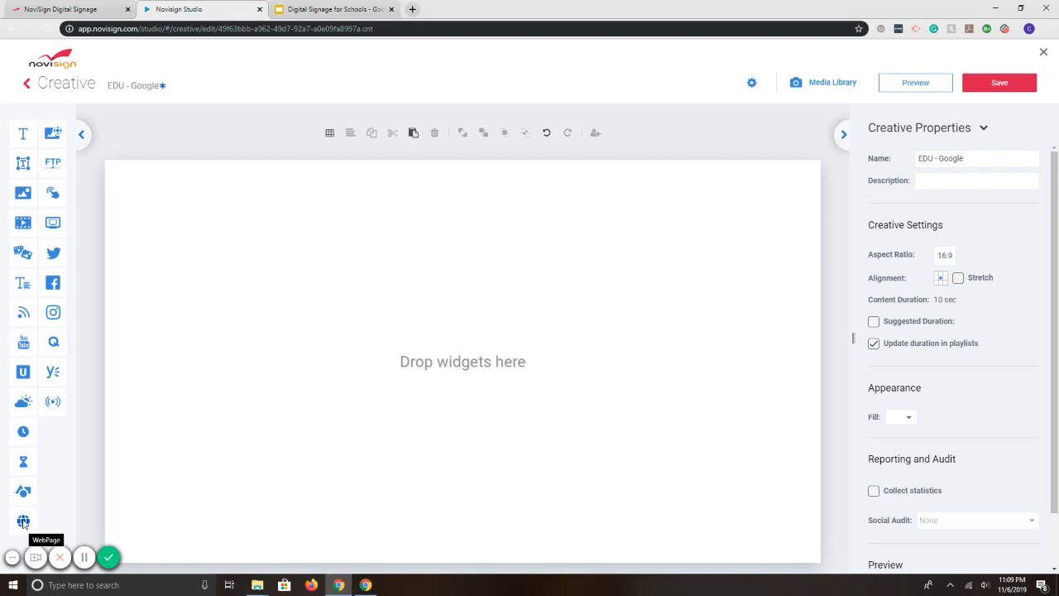
Add a WebPage widget and enlarge it to about 92.6% of the canvas, roughly centred.
drag(24, 521, 306, 281)
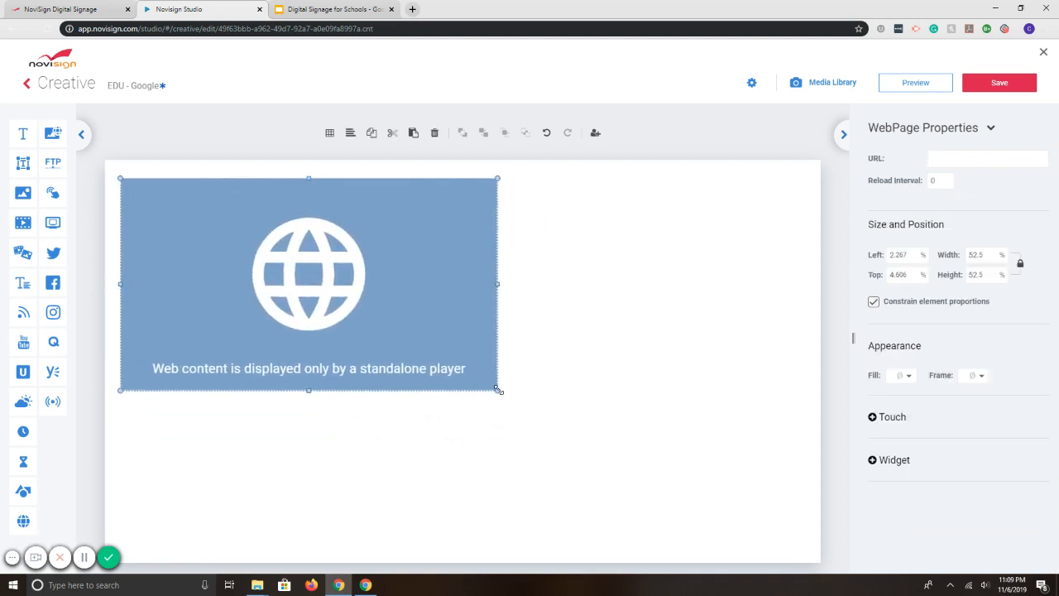
drag(498, 389, 784, 551)
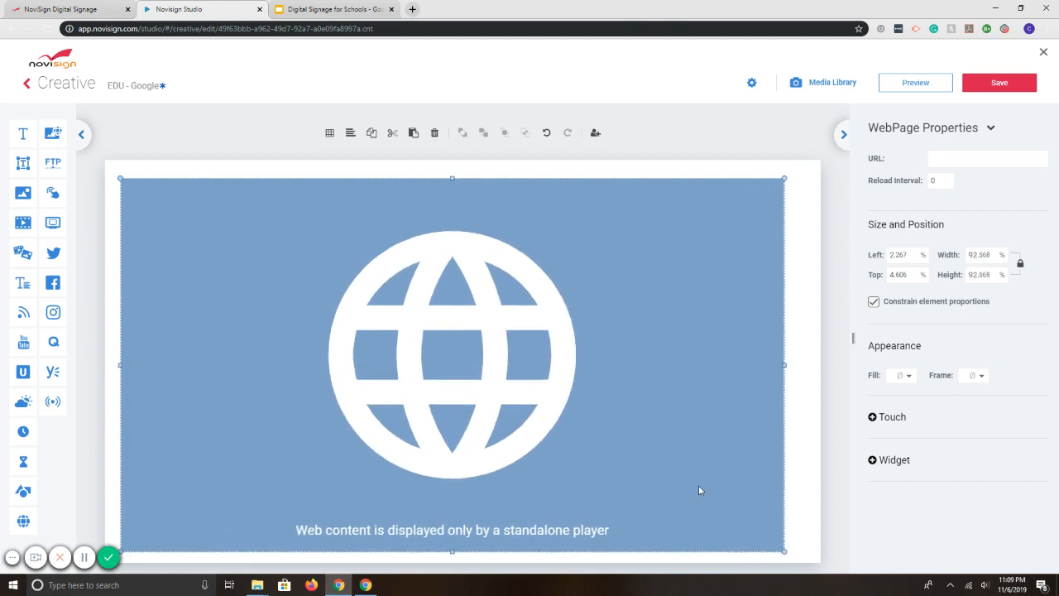
drag(698, 490, 706, 482)
click(957, 159)
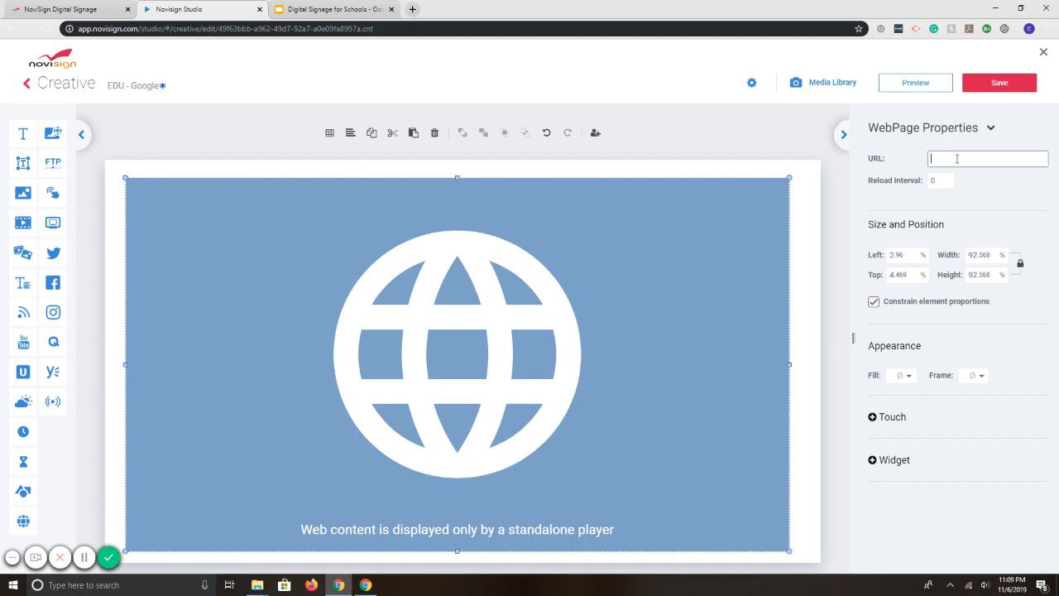
Switch to the Digital Signage for Schools presentation in Google Slides and publish it to the web, starting on load and restarting after the last slide.
click(322, 9)
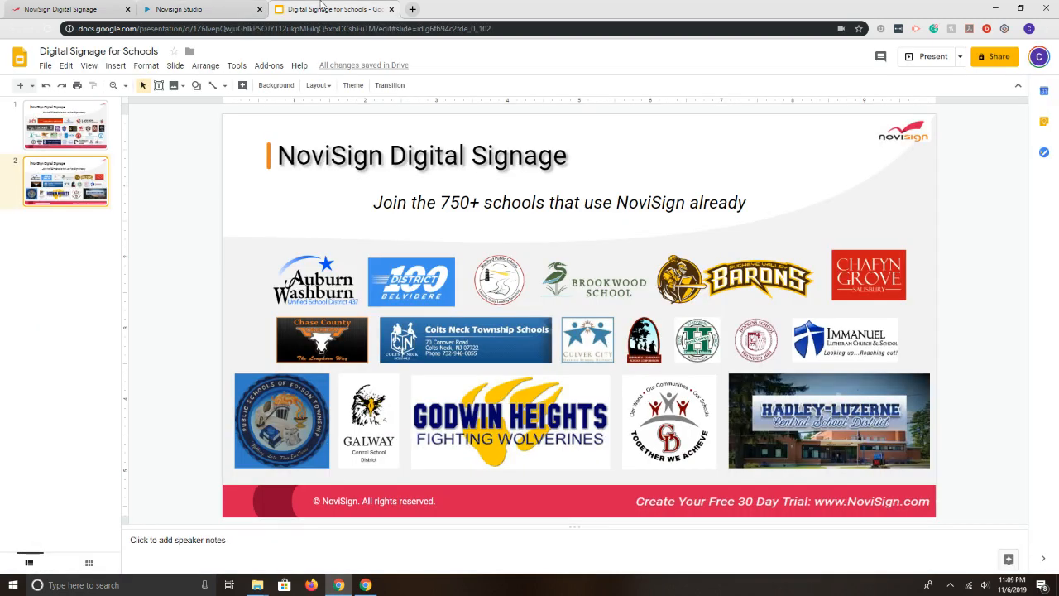
click(70, 129)
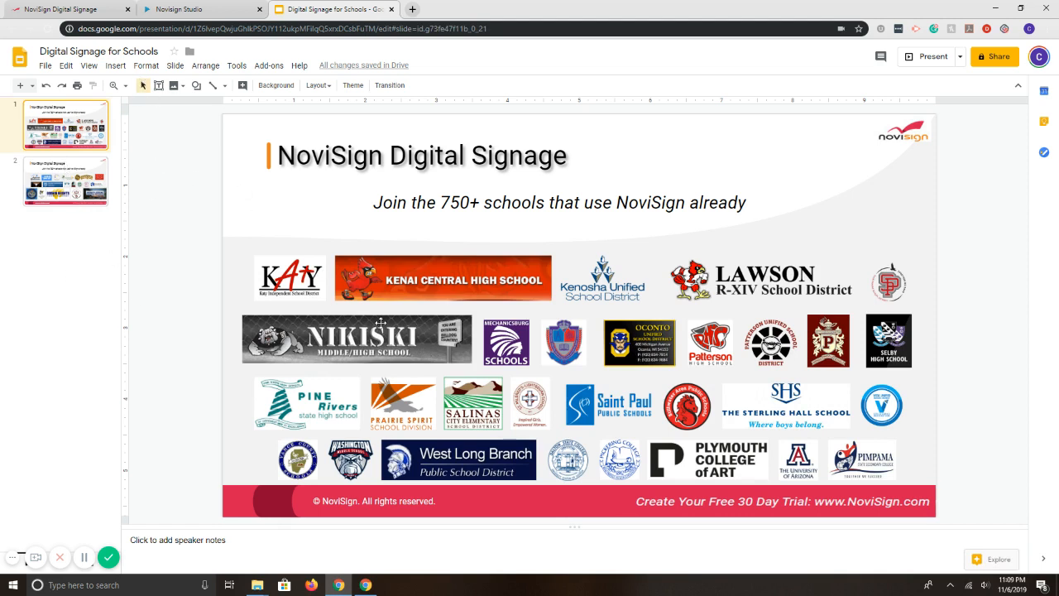
click(47, 67)
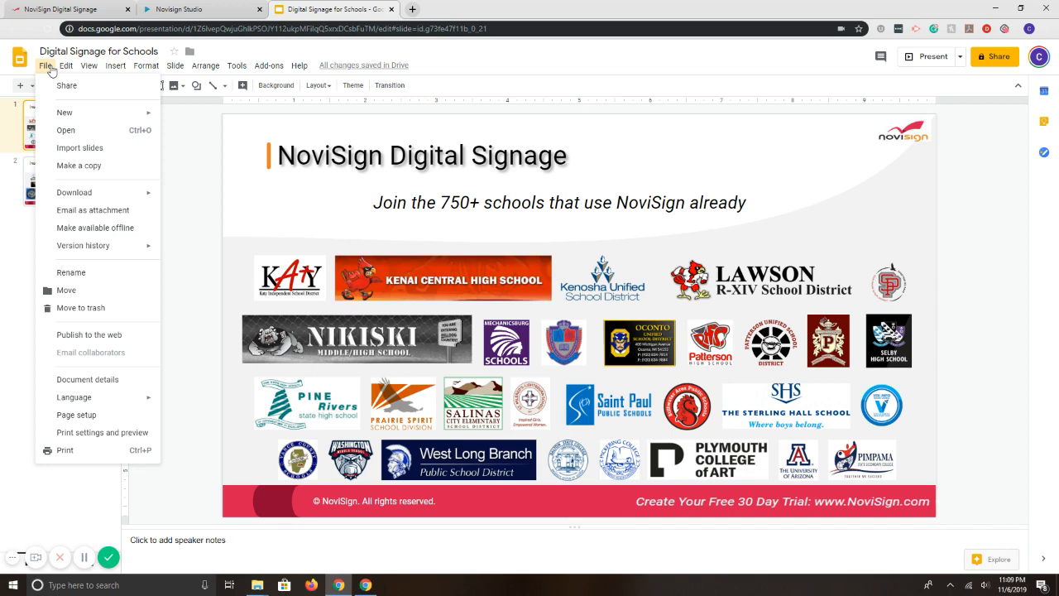
click(73, 335)
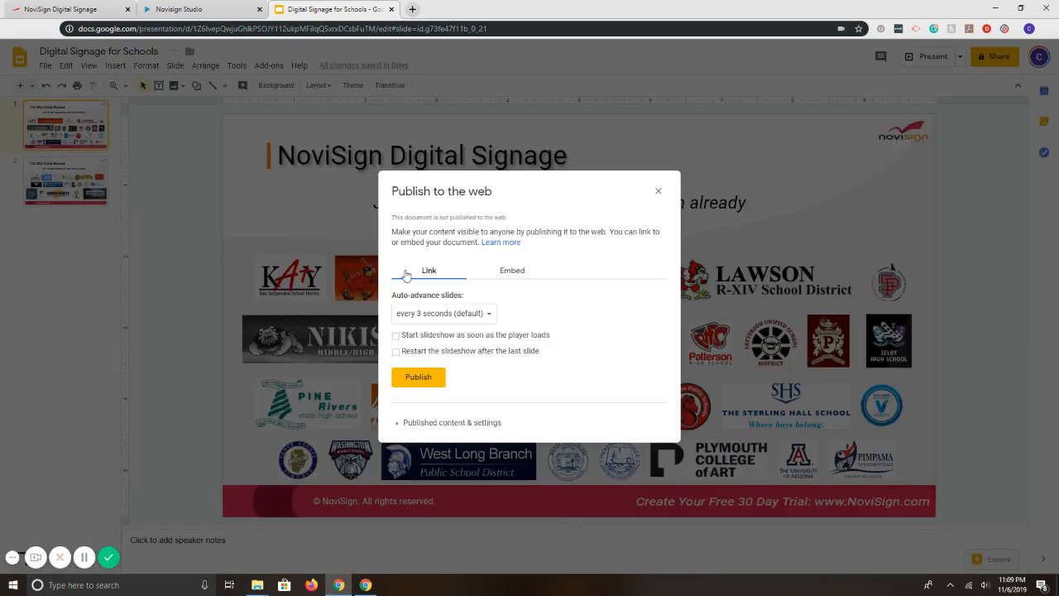
click(396, 336)
click(396, 352)
click(418, 377)
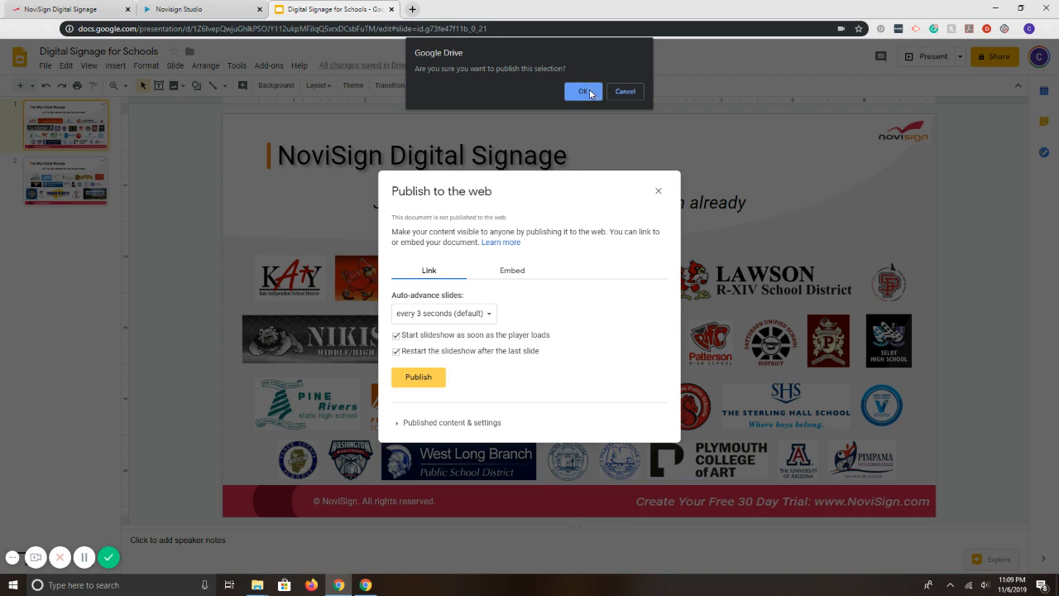
click(586, 91)
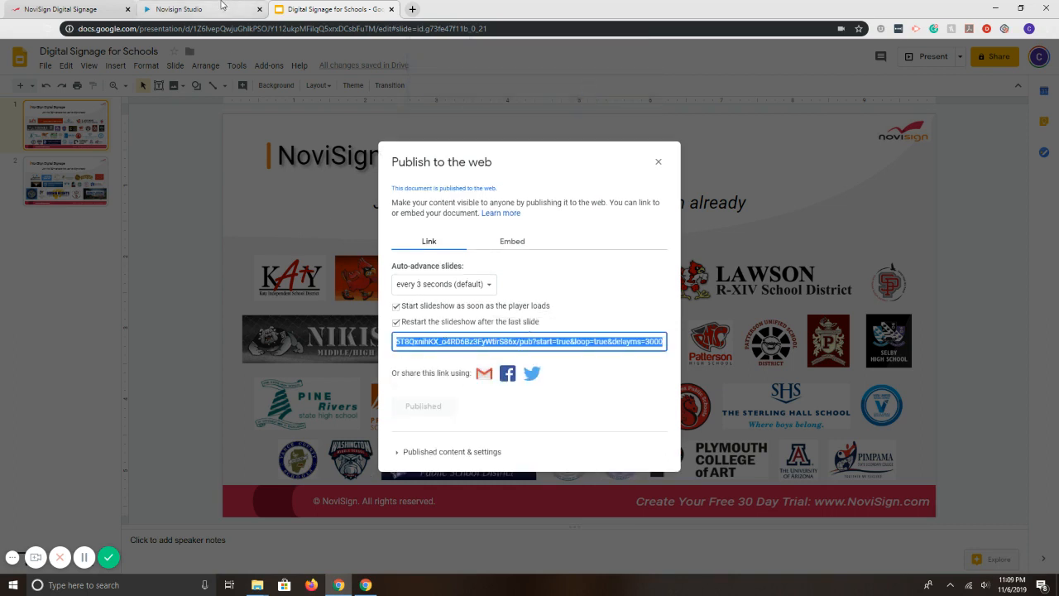
Return to Novisign Studio, paste the published presentation link as the WebPage widget's URL, and save the creative.
click(207, 8)
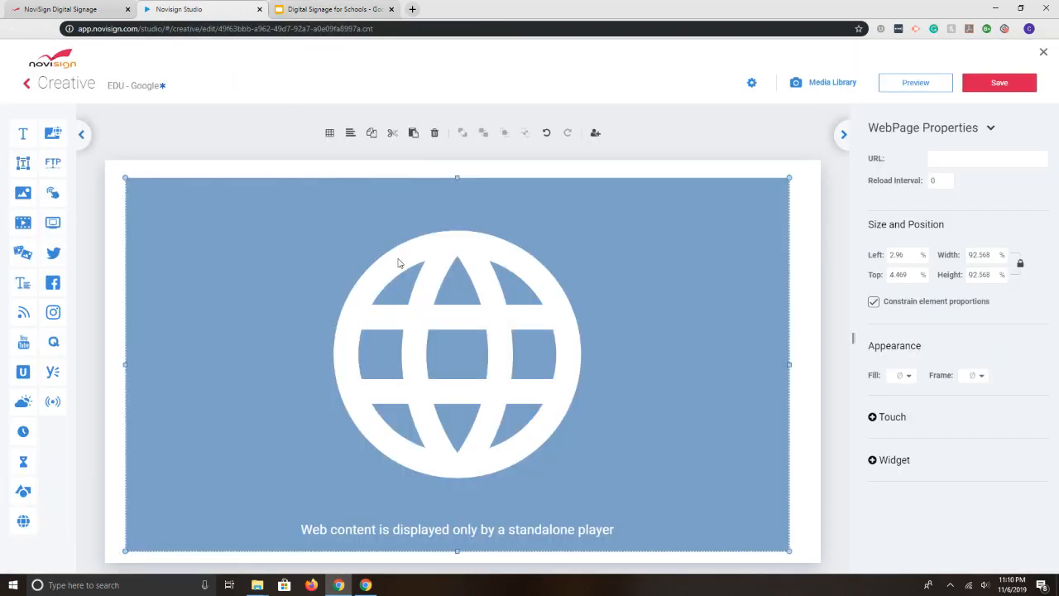
click(957, 158)
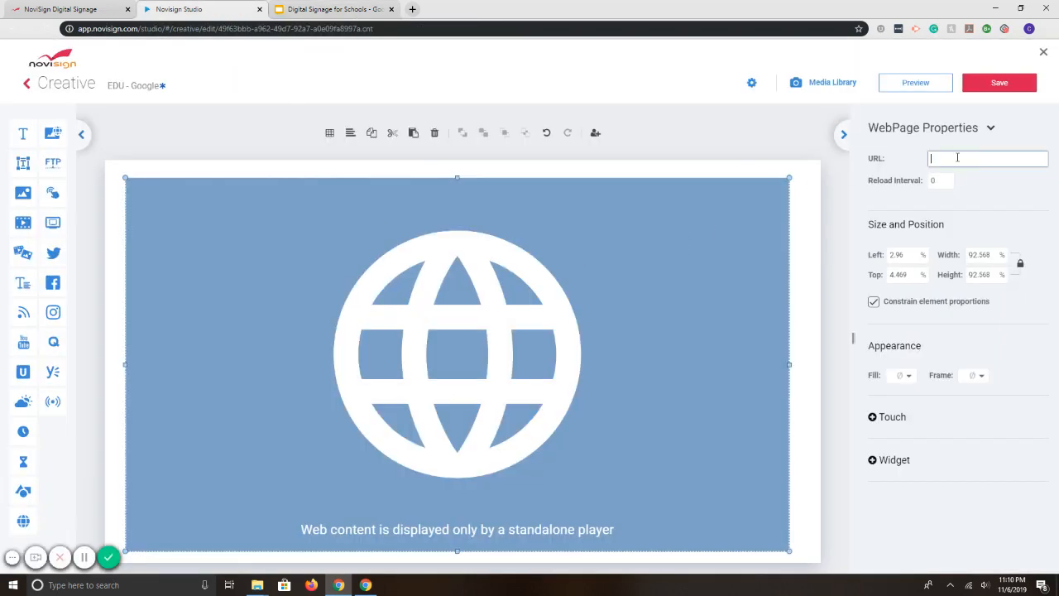
text(https://docs.google.com/presentation/d/e/2PACX-1vQK9FSTQ4imXj_CM3pRKd0IhMXz-OoVv0Fq-0vTPi7525rPDpQ5T8QxnihKX_o4RD6Bz3FyWtirS86x/pub?start=true&loop=true&delayms=3000)
click(997, 83)
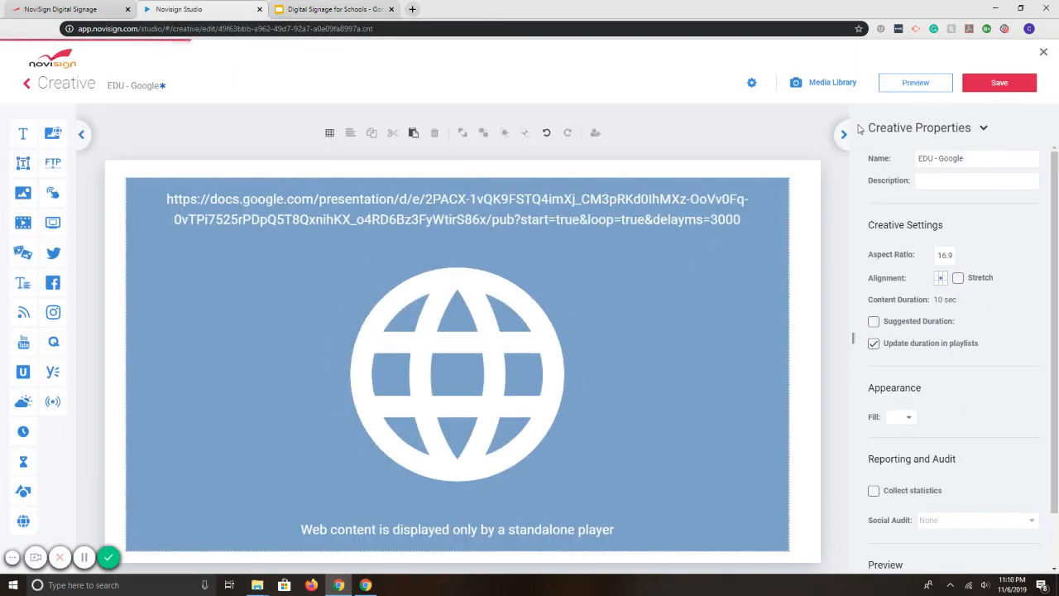
Preview the EDU - Google creative to check how the published slideshow plays, and close the preview.
click(914, 86)
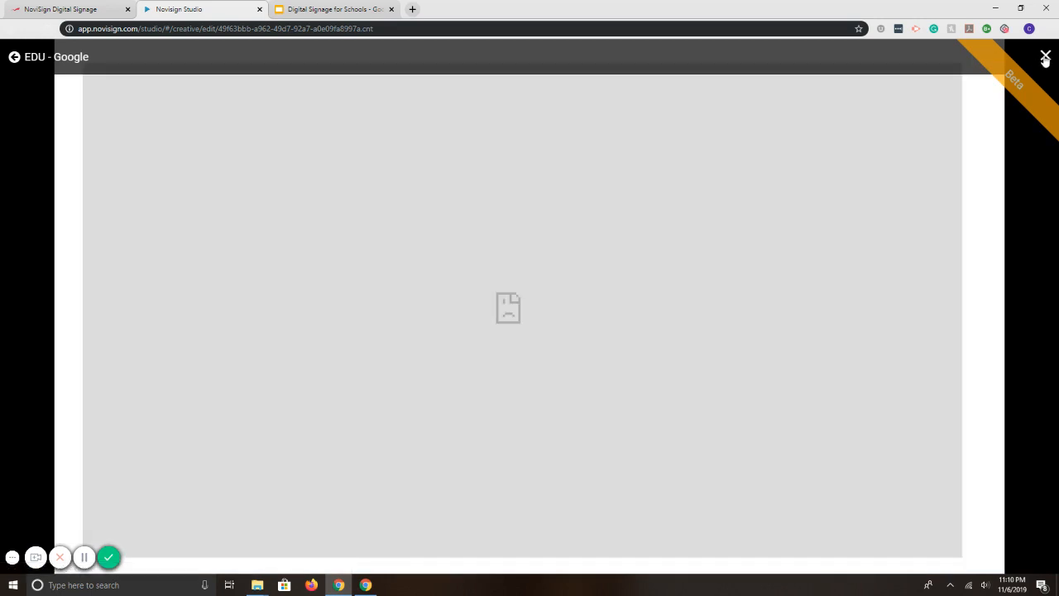
click(1045, 57)
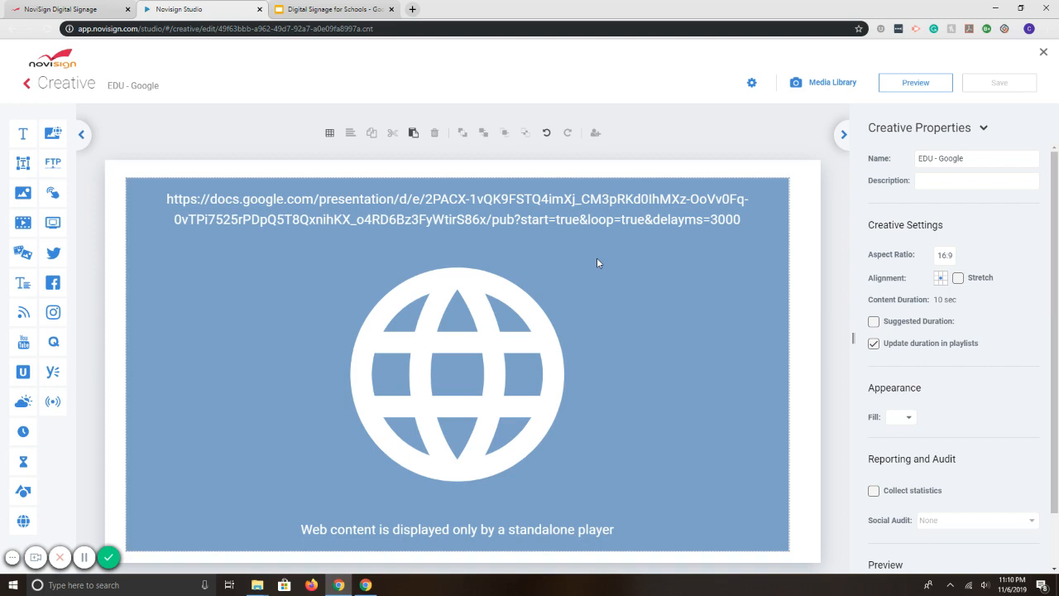
click(587, 330)
click(904, 84)
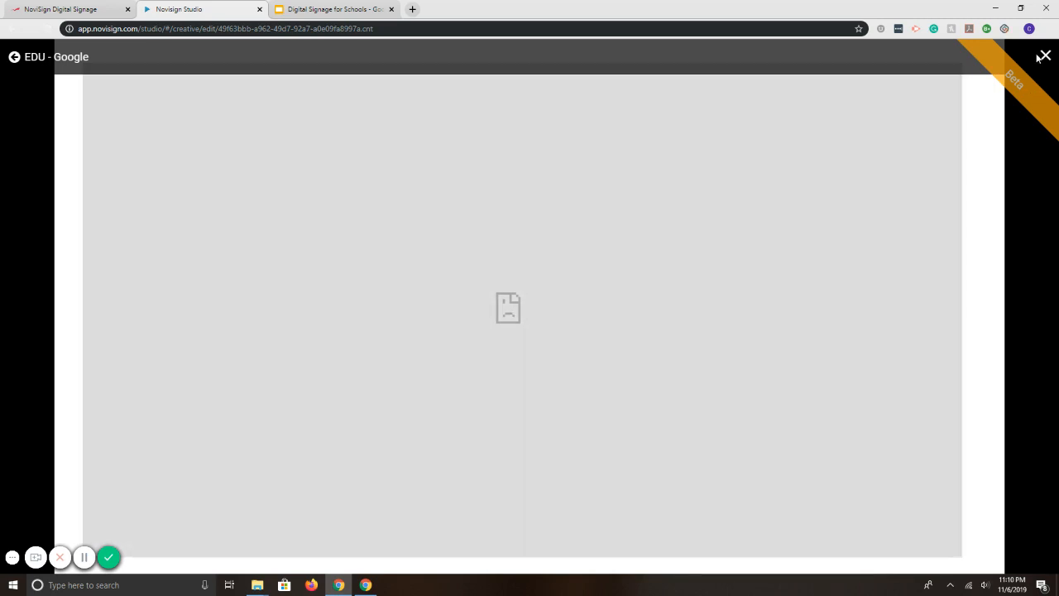
click(1044, 56)
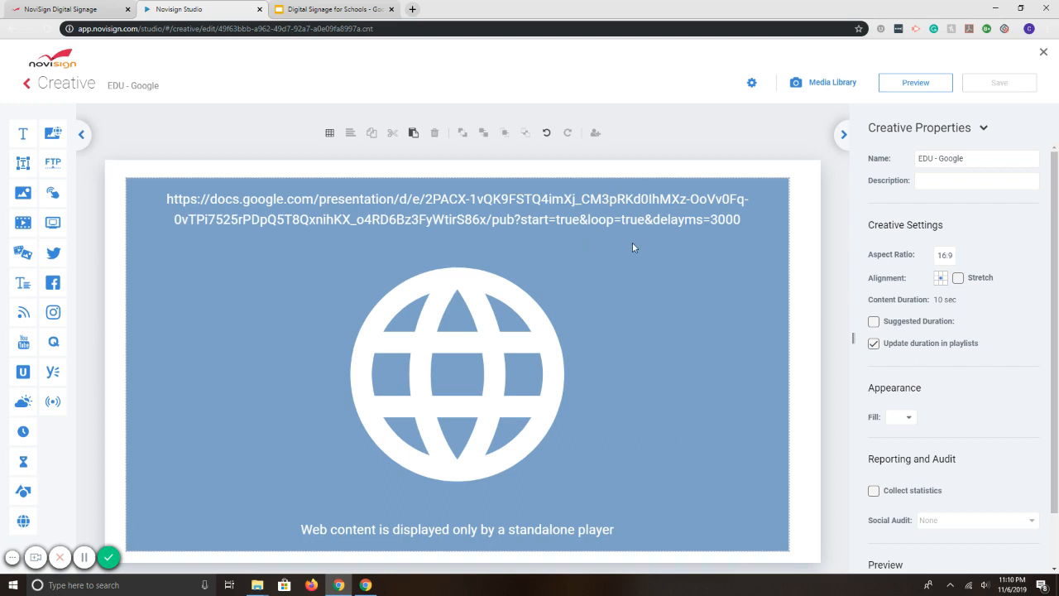
Close the EDU - Google creative, open the Graduation creative for editing and preview it.
click(1043, 53)
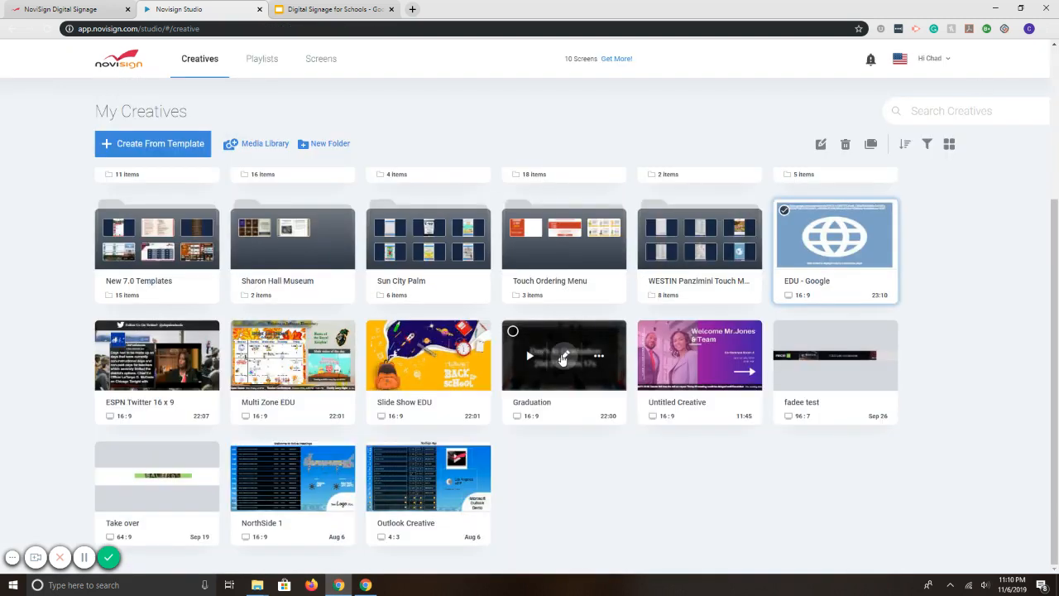
click(563, 360)
click(562, 360)
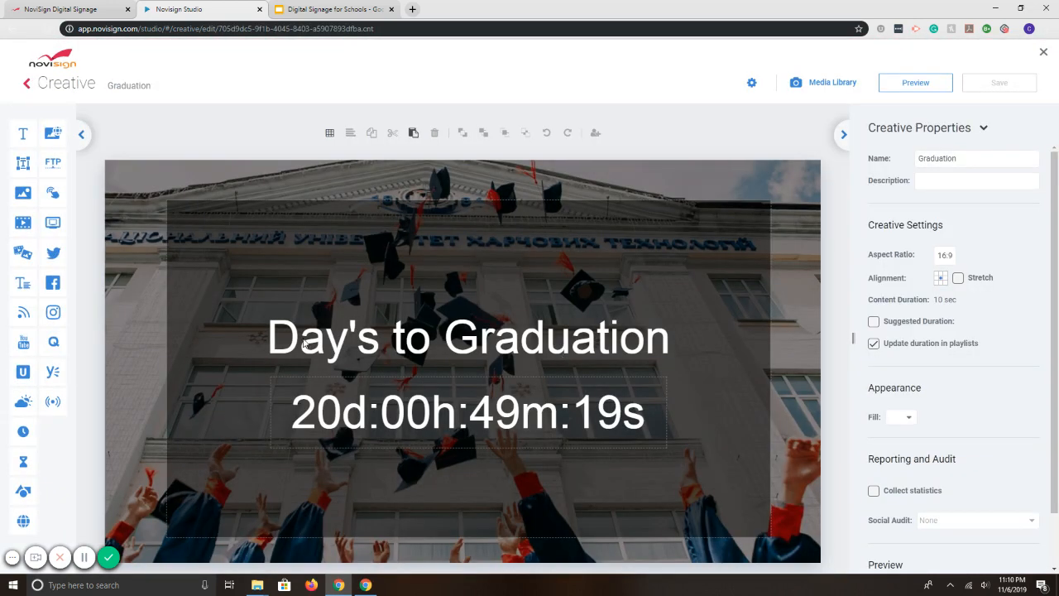
click(893, 82)
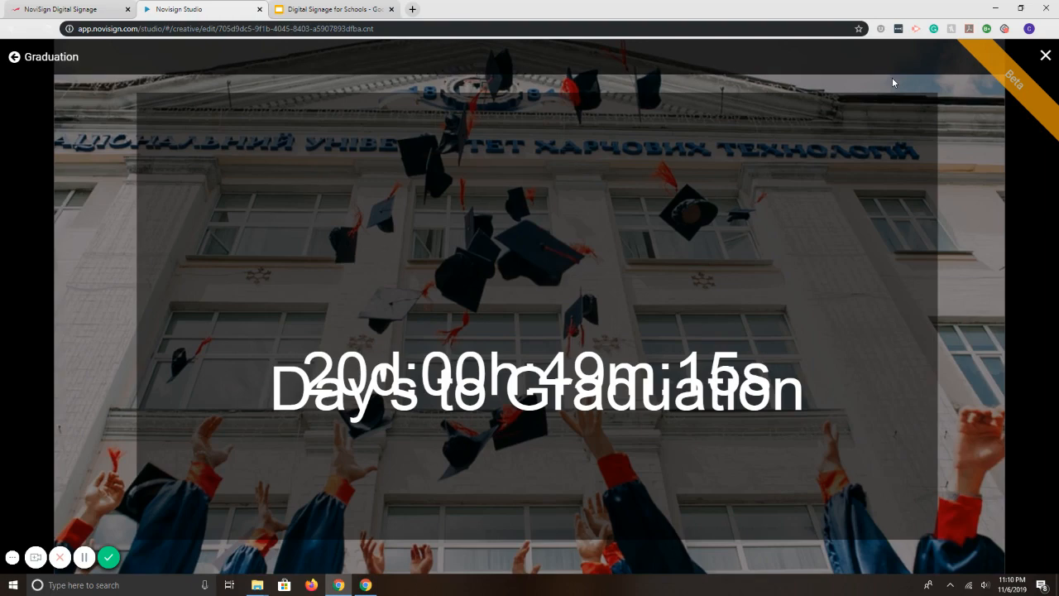
click(1045, 56)
Delete the "Day's to Graduation" text, the countdown, the shaded box and the background image from the Graduation creative.
click(575, 344)
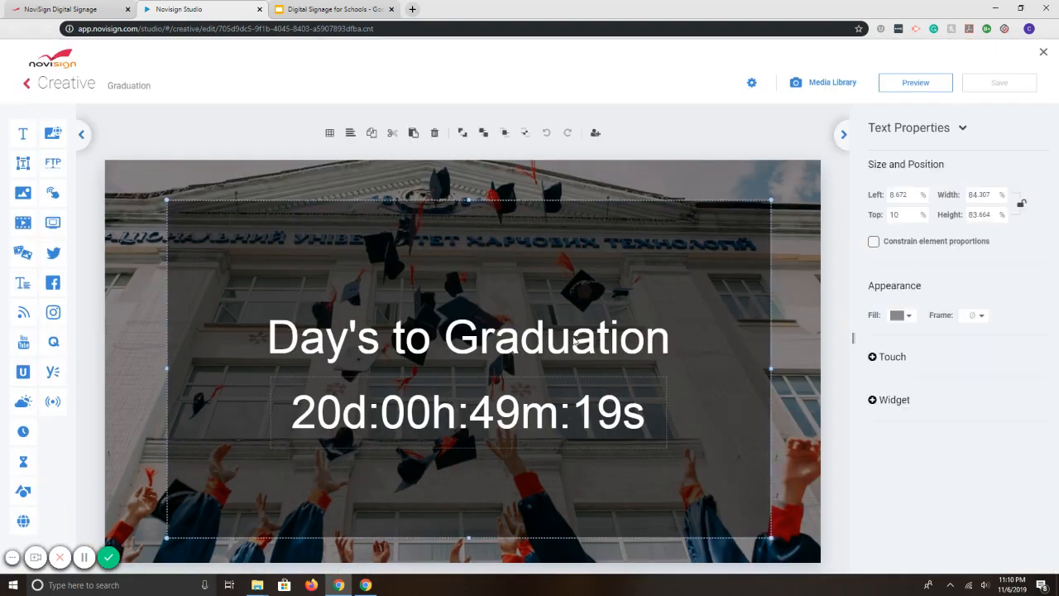
click(546, 410)
click(559, 346)
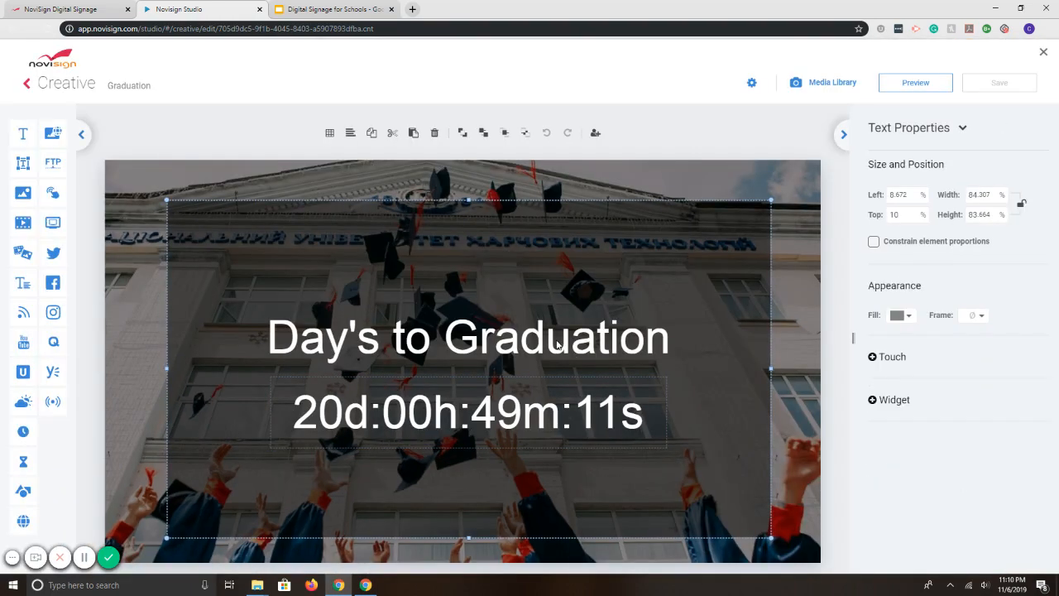
drag(558, 345, 569, 287)
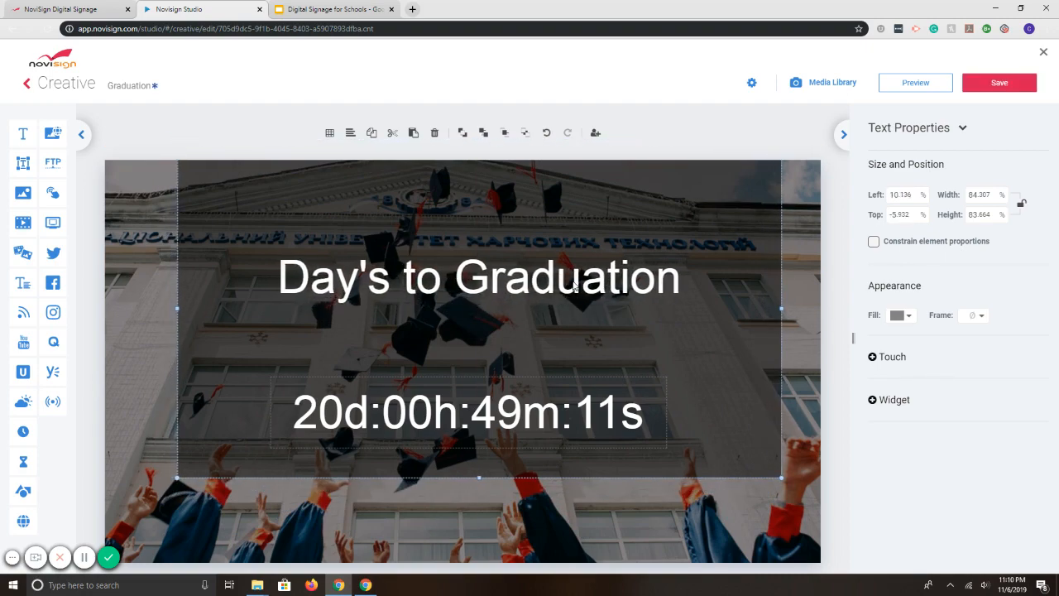
key(Delete)
click(540, 417)
key(Delete)
click(538, 416)
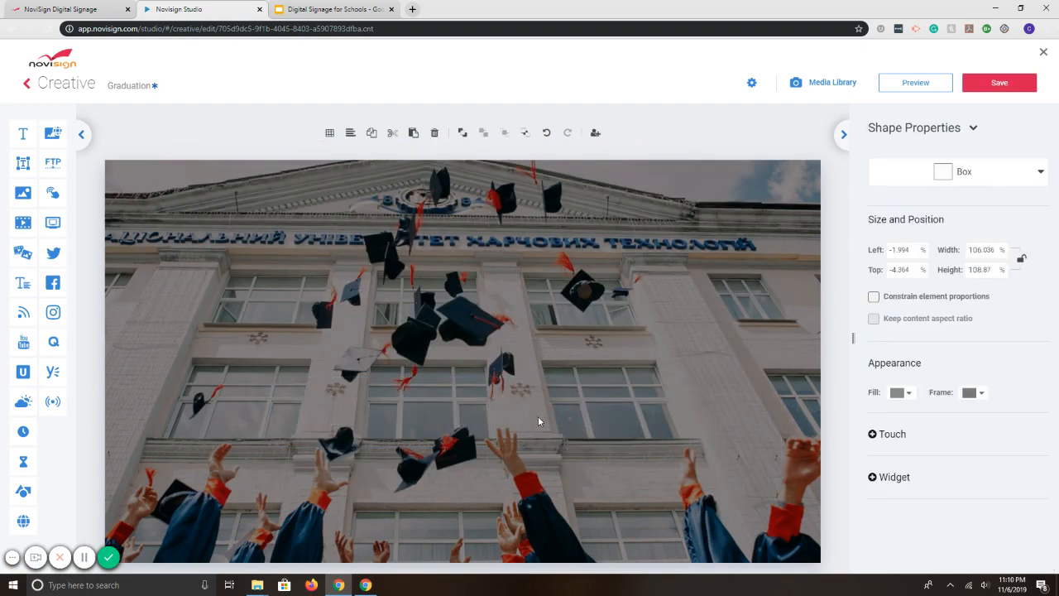
key(Delete)
click(537, 416)
key(Delete)
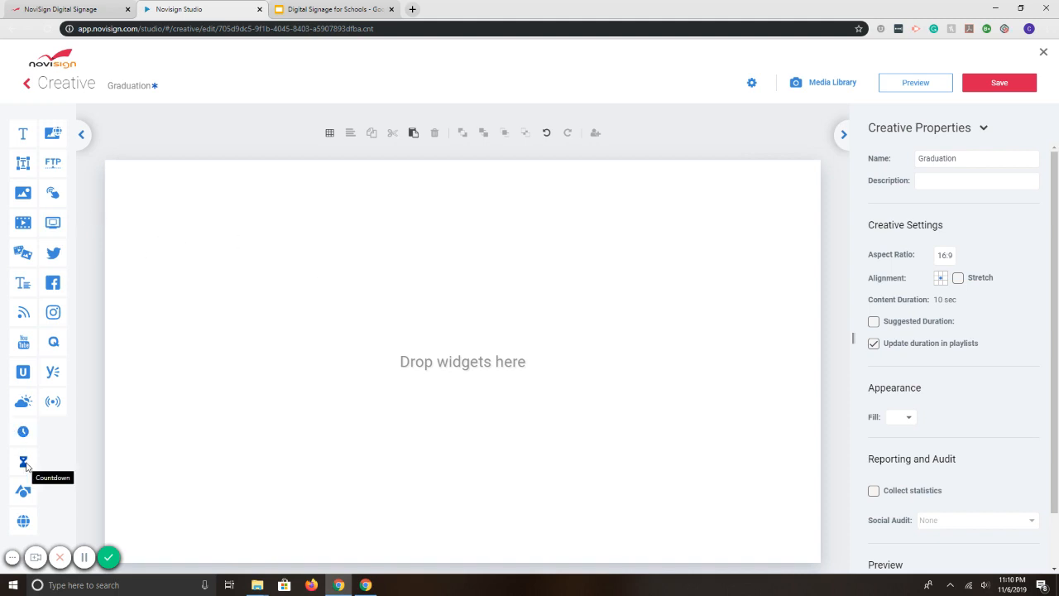
Add a Countdown widget about 33% wide near the canvas centre and set its event date to 11/20/2019.
drag(25, 467, 407, 380)
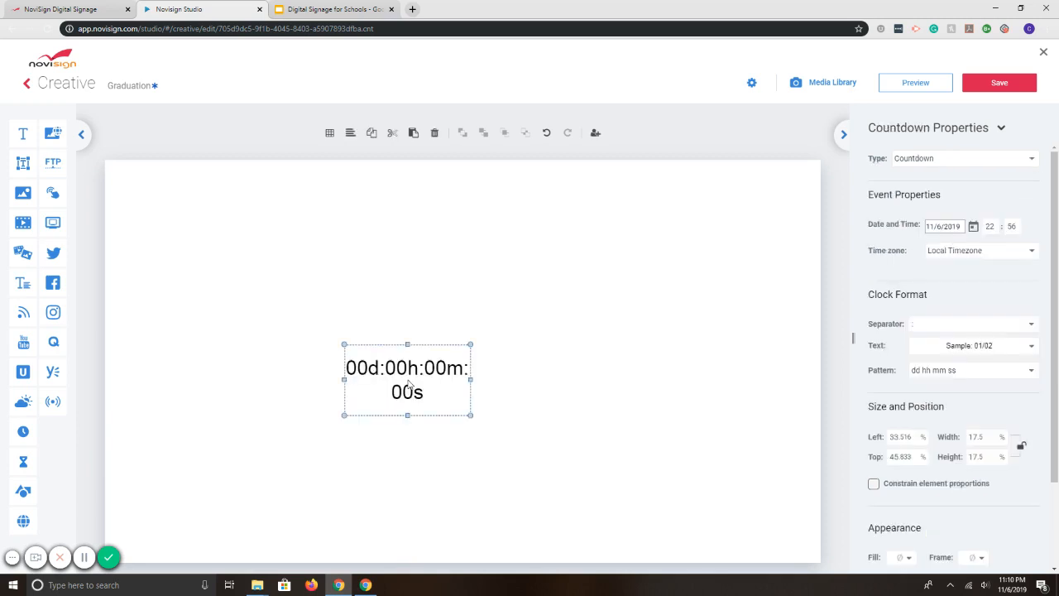
drag(473, 377, 586, 379)
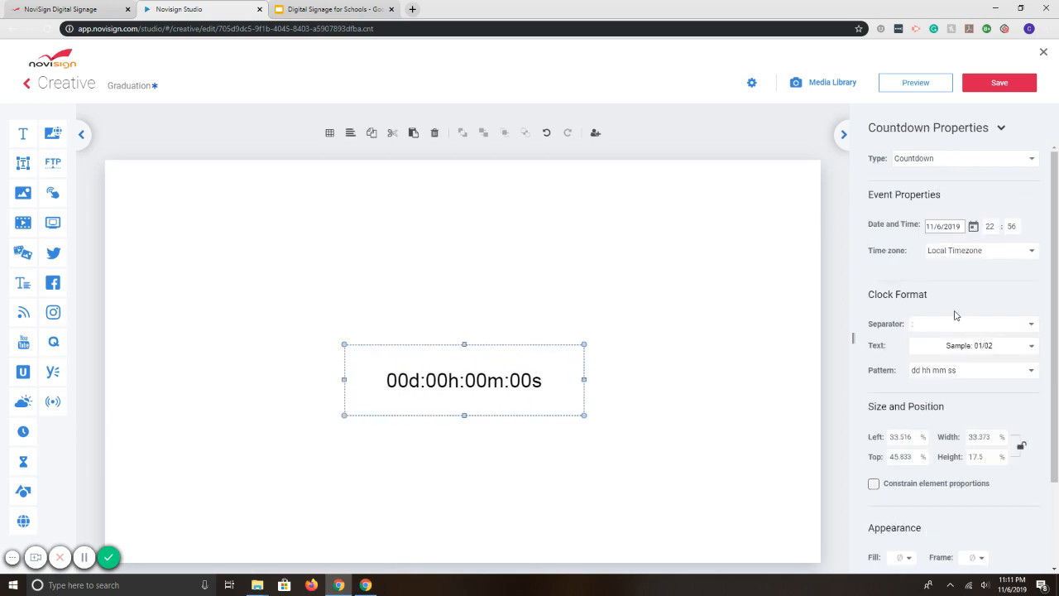
click(946, 226)
click(972, 230)
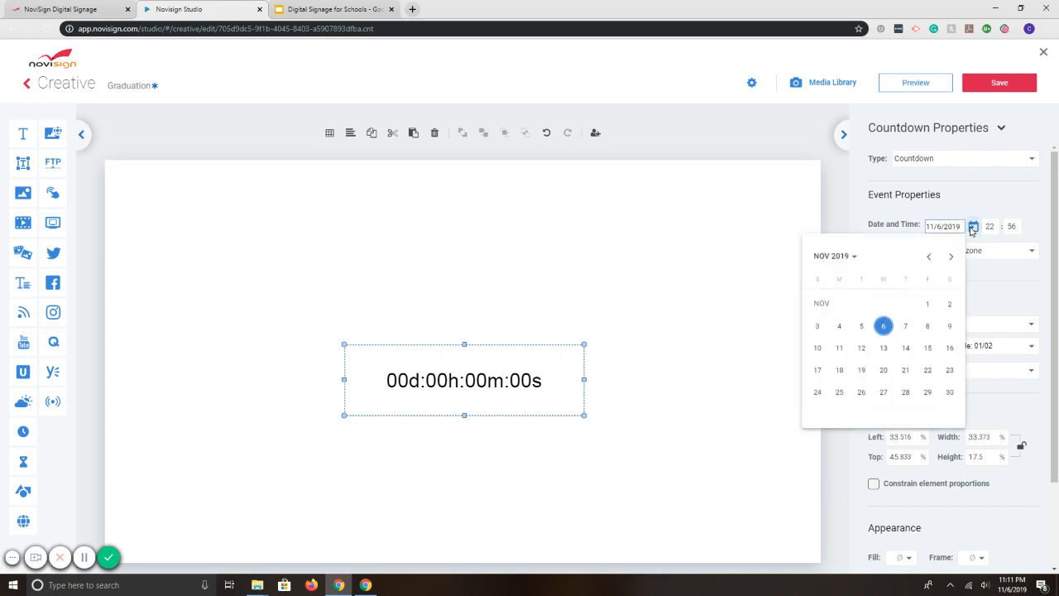
click(883, 374)
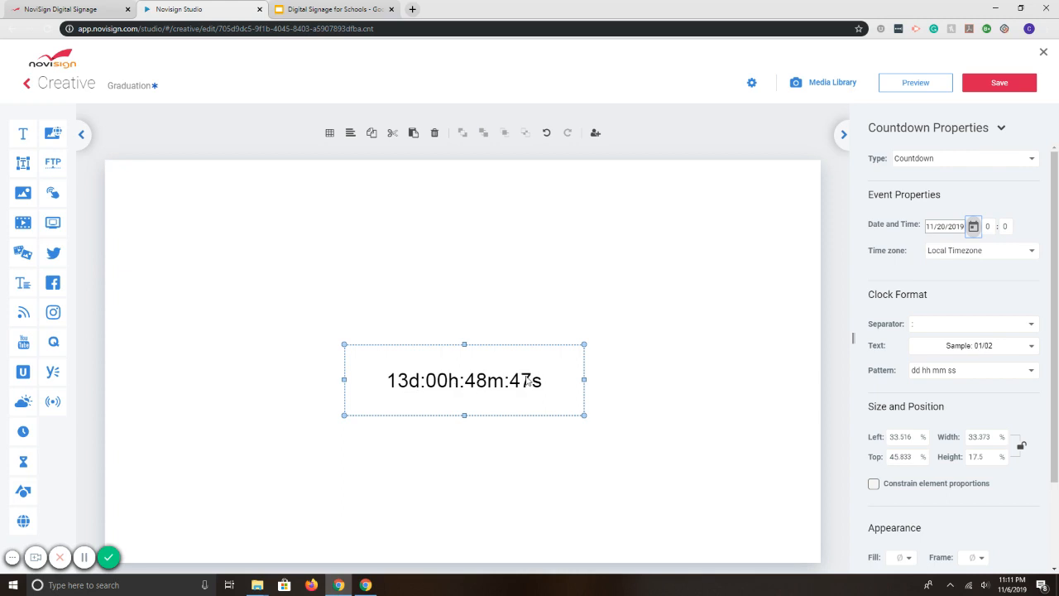
Review the countdown's time zone choices and font size options, and reduce the widget's height to about 12%.
click(974, 255)
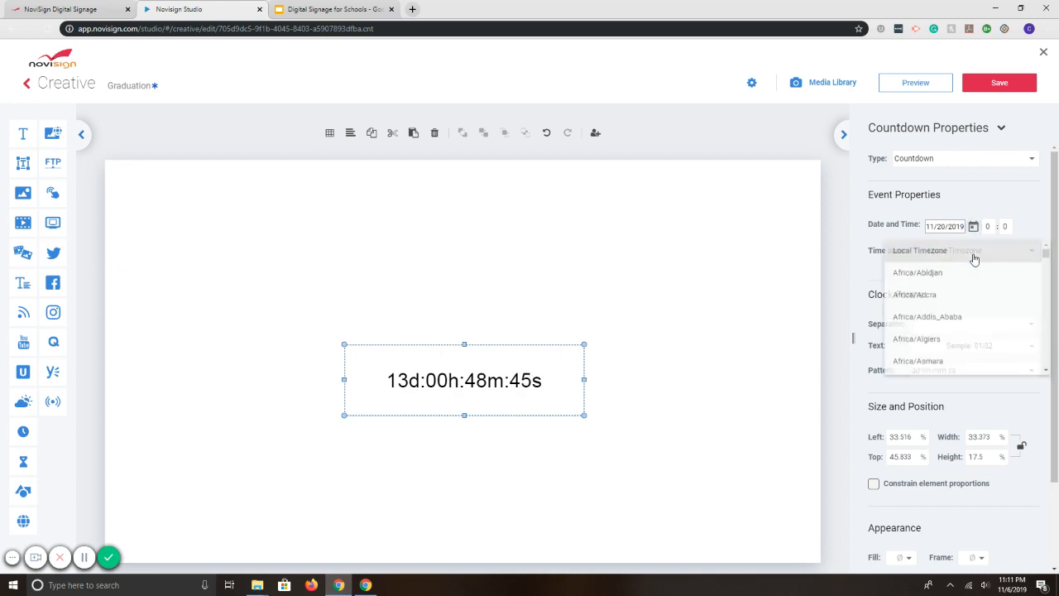
click(862, 249)
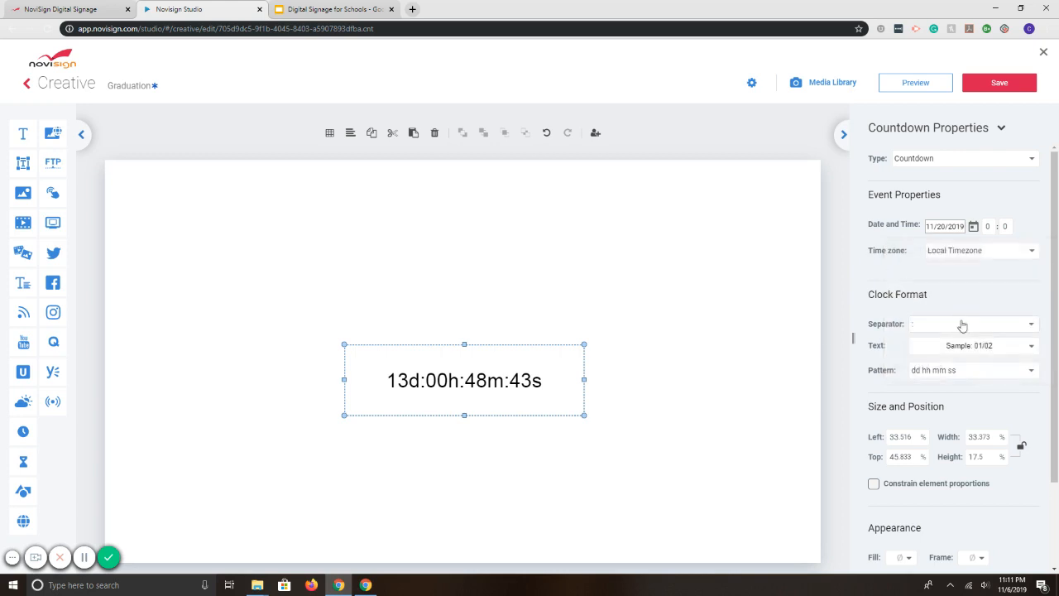
click(973, 352)
click(1000, 238)
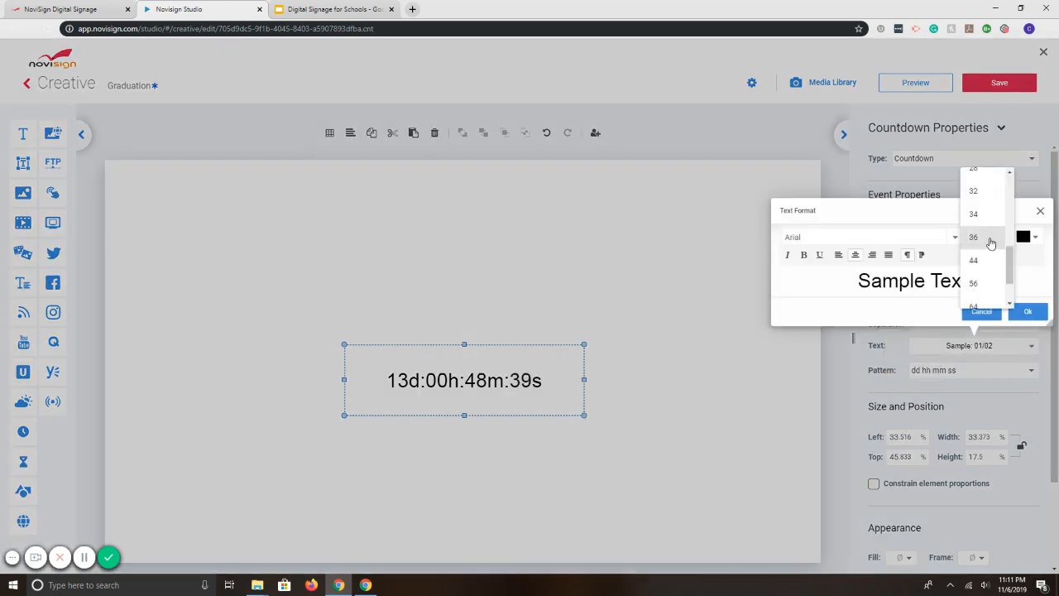
click(946, 240)
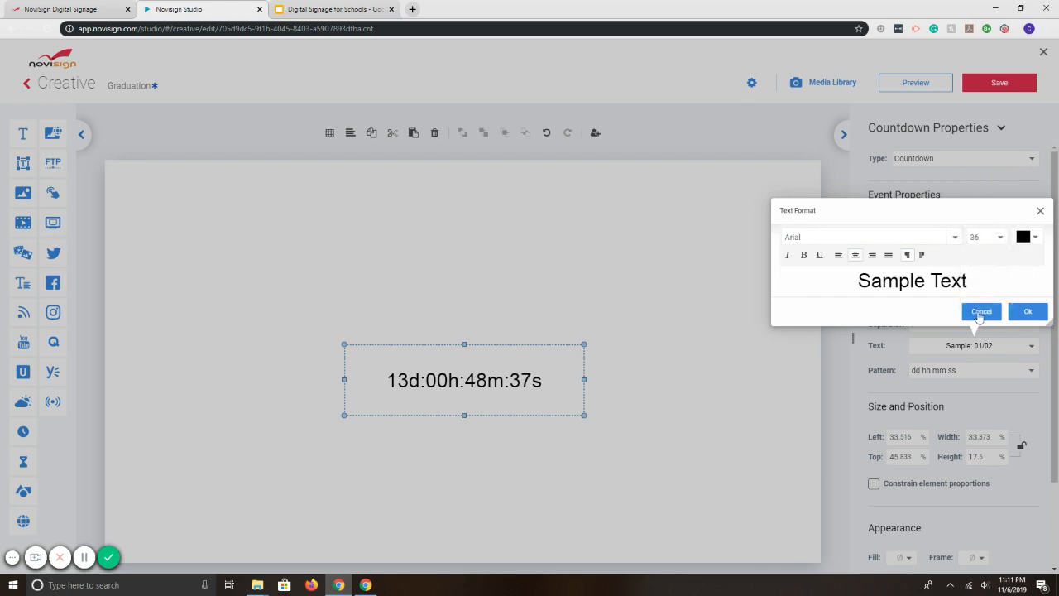
click(1026, 313)
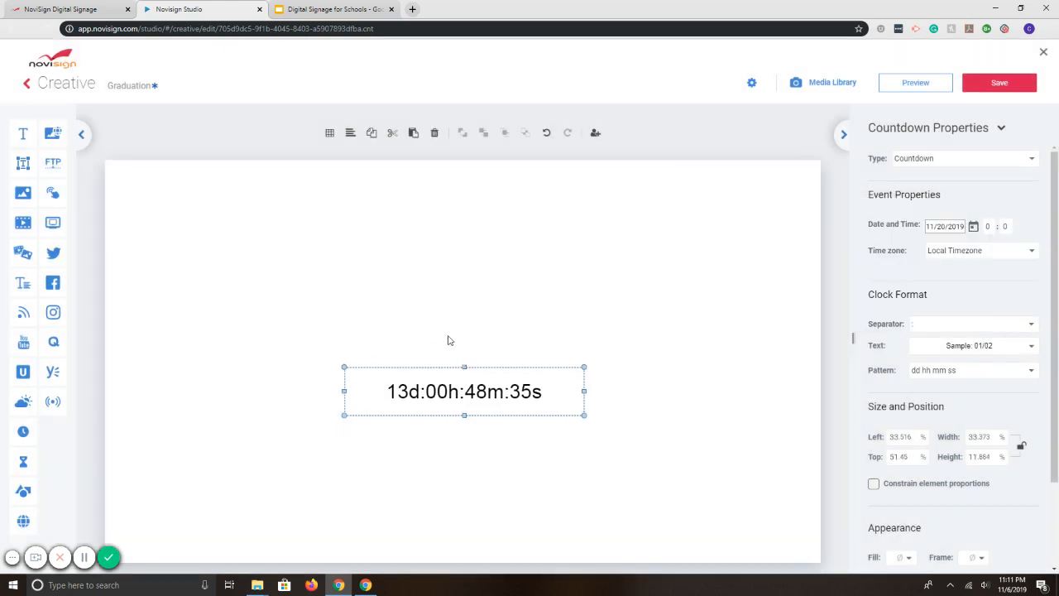
click(449, 338)
Add a text box above the countdown reading "Days to Winter Break".
drag(23, 163, 453, 322)
click(465, 318)
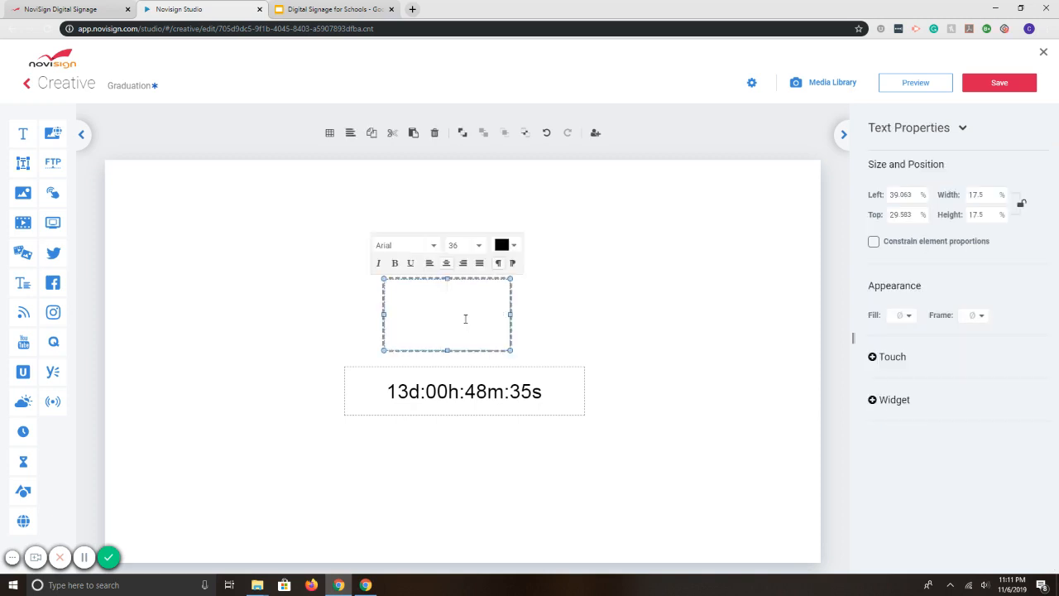
text(Days to C)
key(BackSpace)
text(Winter Br)
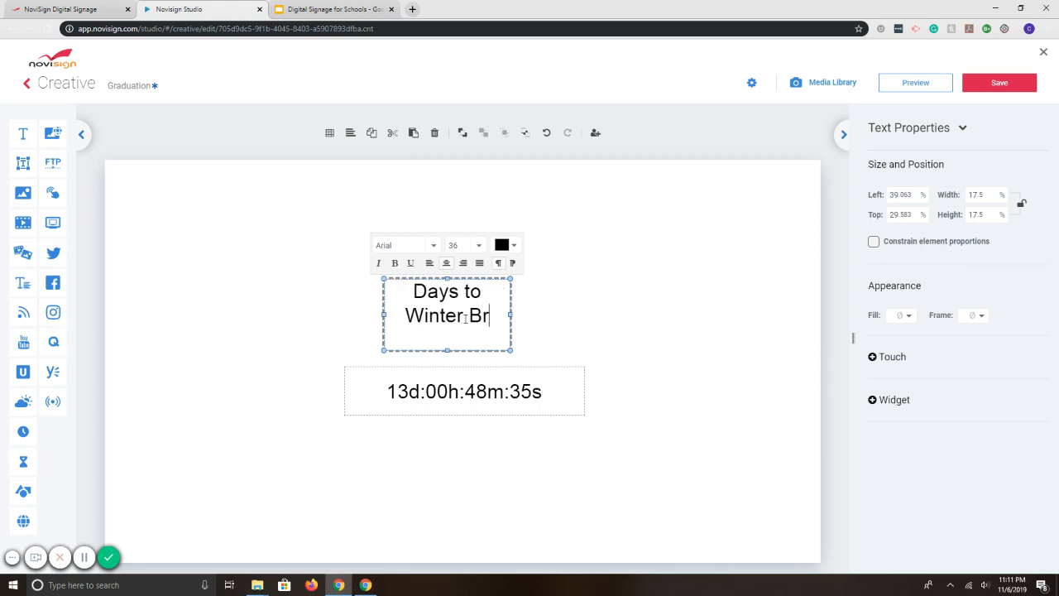
text(eak)
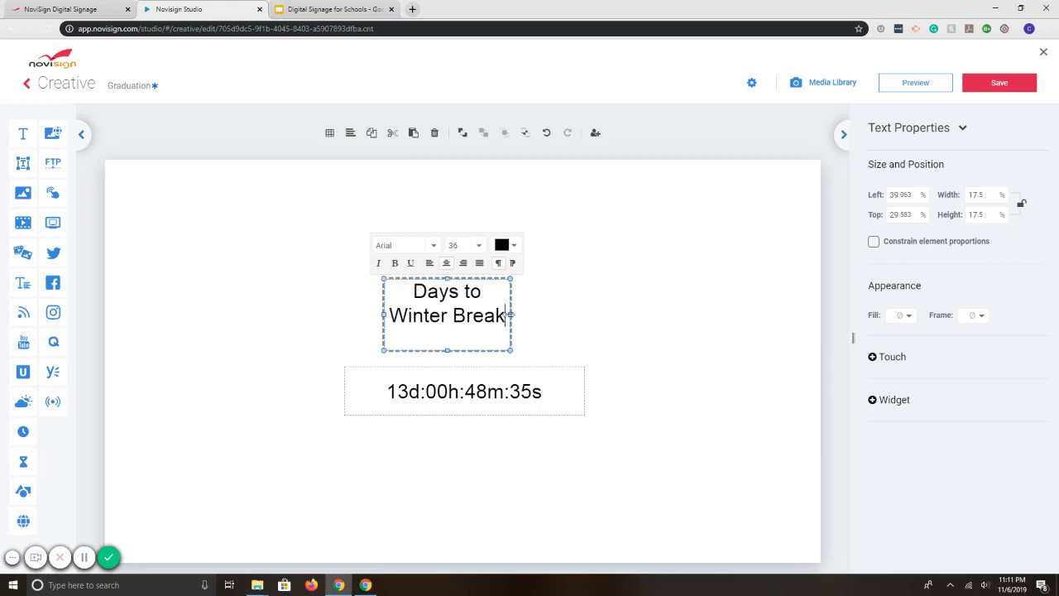
Resize the "Days to Winter Break" text box to about 31% wide and 9% high and place it just above the countdown.
drag(512, 314, 604, 313)
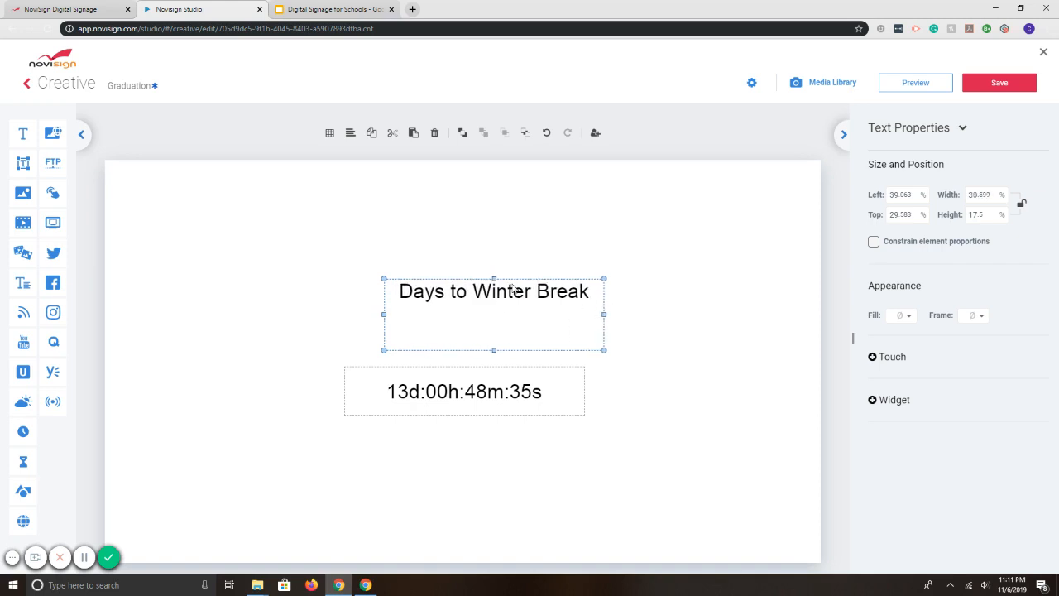
drag(493, 279, 506, 323)
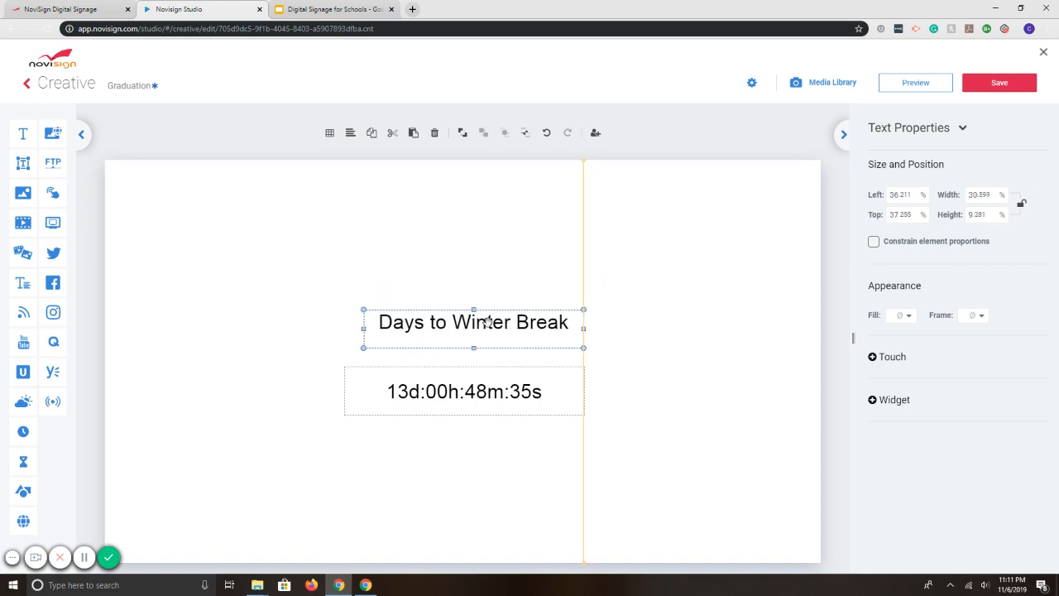
click(638, 309)
Preview the creative, close the preview, and nudge the "Days to Winter Break" text box closer to the countdown.
click(946, 84)
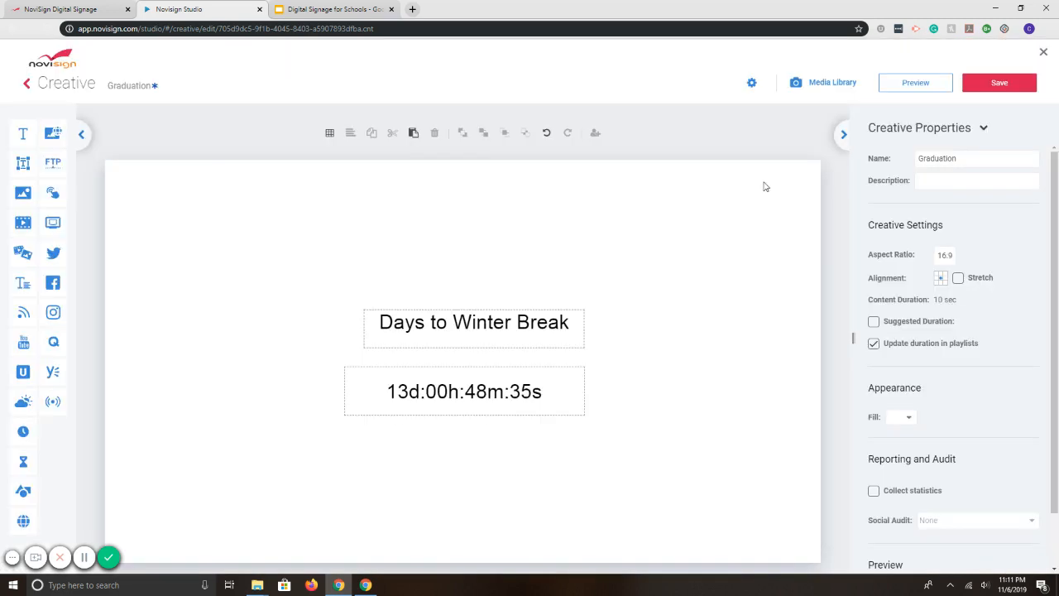
click(1045, 55)
drag(472, 329, 461, 336)
click(455, 271)
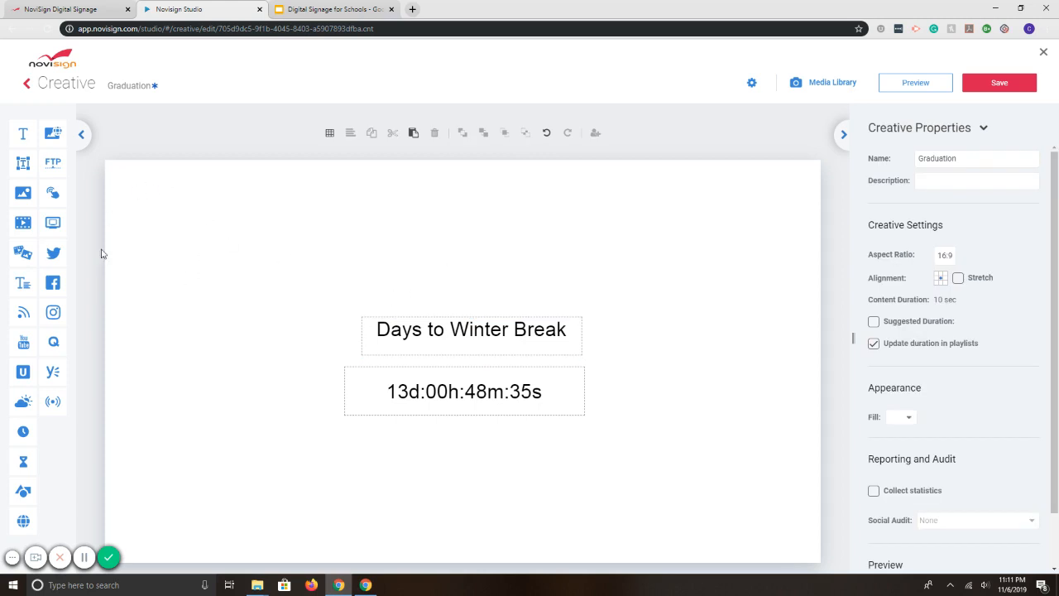
Cover the canvas with a web image widget about 104% in size and fill it with the snowflake photo from an Unsplash "winter" search.
drag(53, 132, 149, 182)
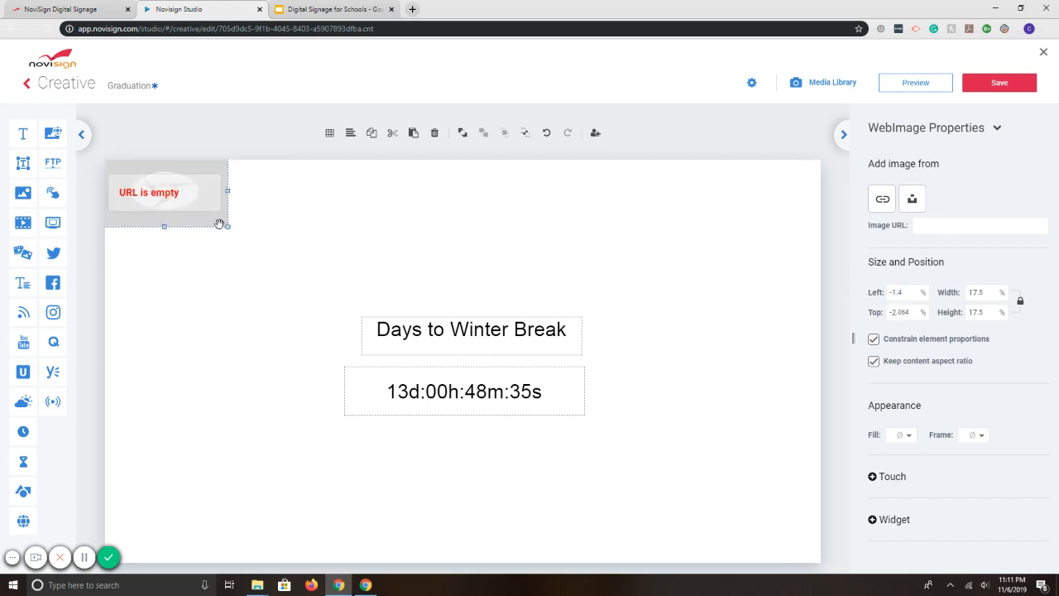
drag(229, 225, 842, 571)
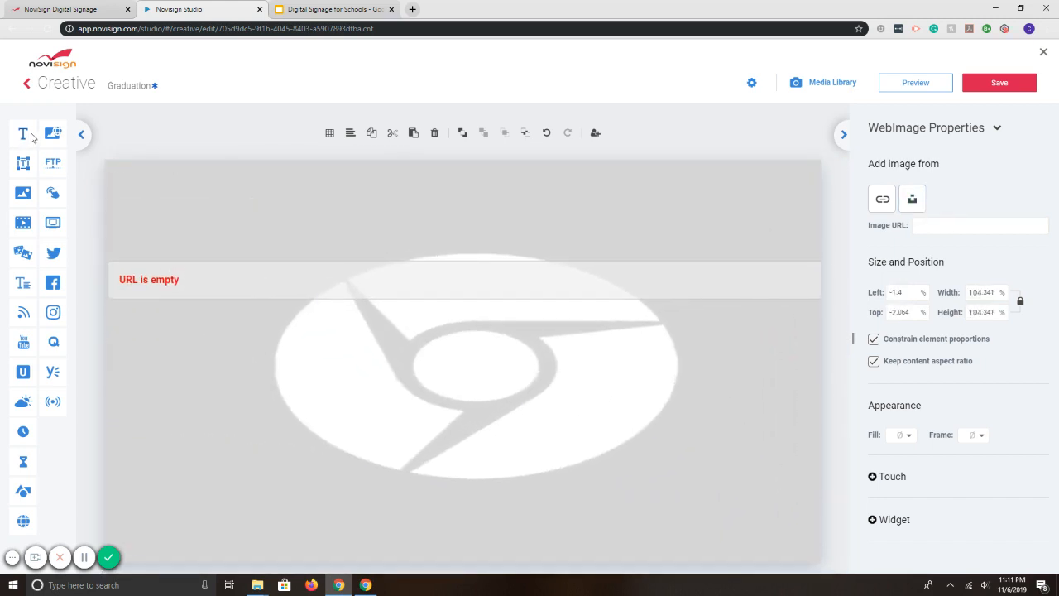
click(911, 201)
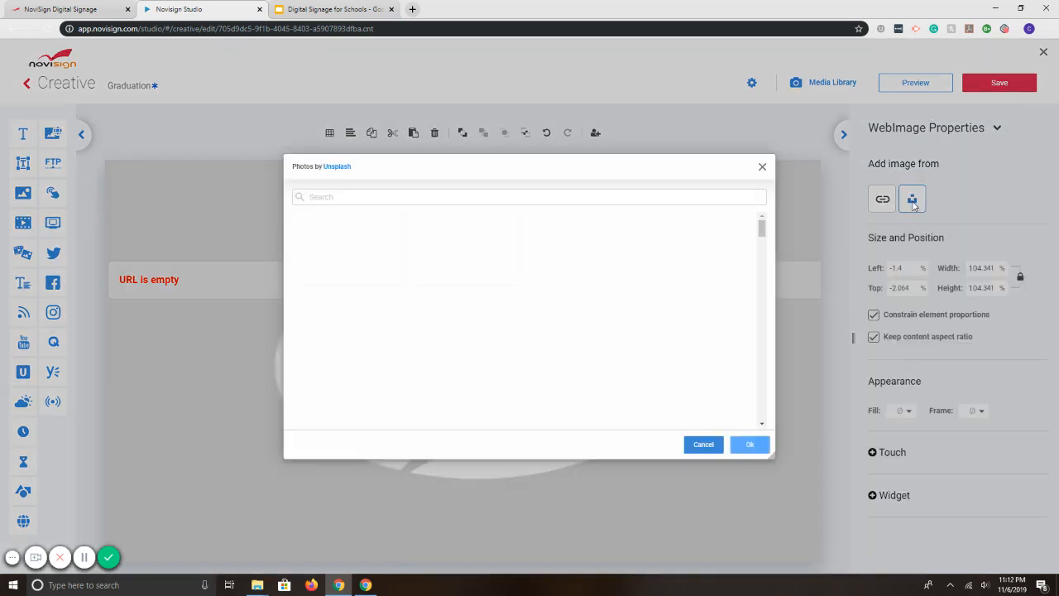
text(winter)
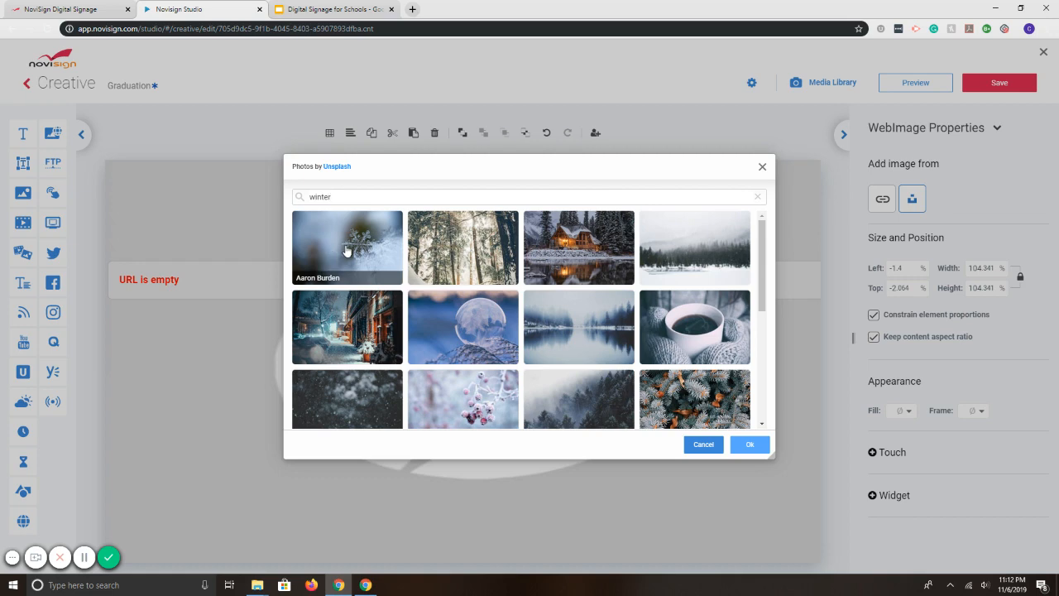
click(347, 248)
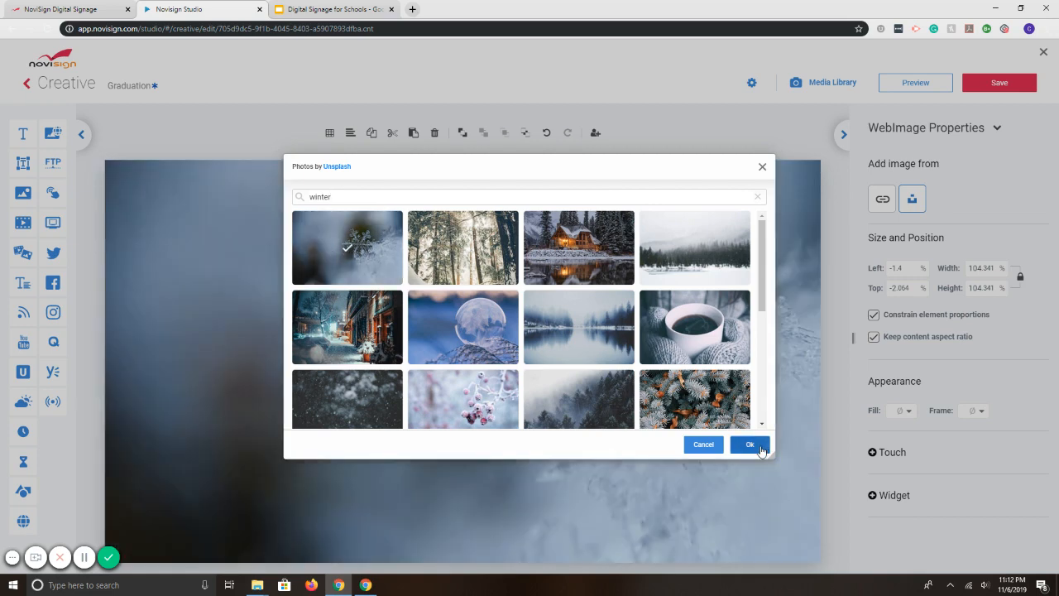
click(762, 451)
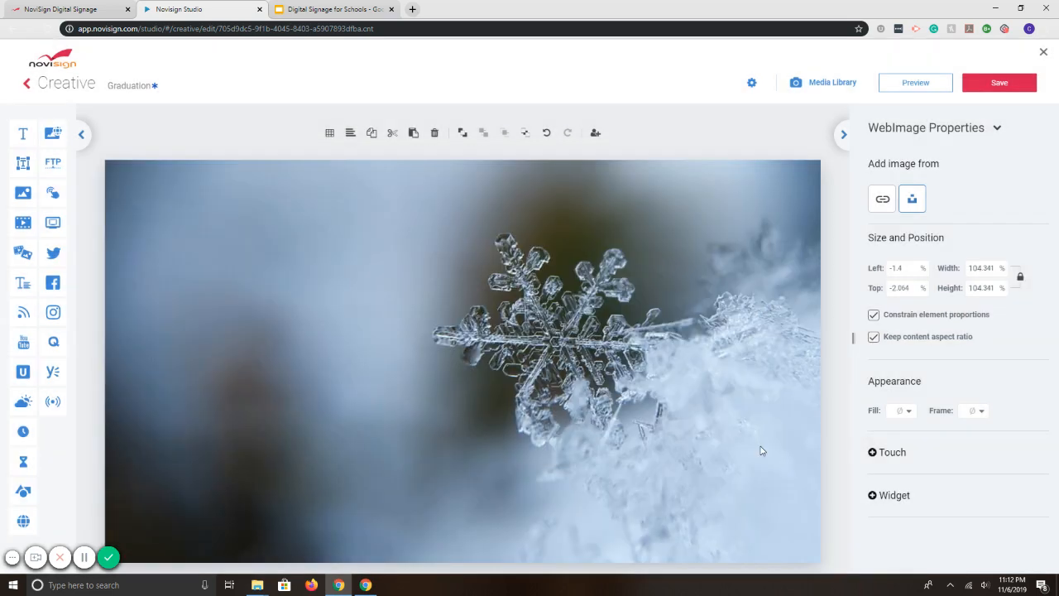
Send the snowflake photo behind the other elements and move the title text and countdown to the canvas's upper-left area.
click(463, 138)
drag(440, 339, 230, 232)
drag(283, 339, 166, 270)
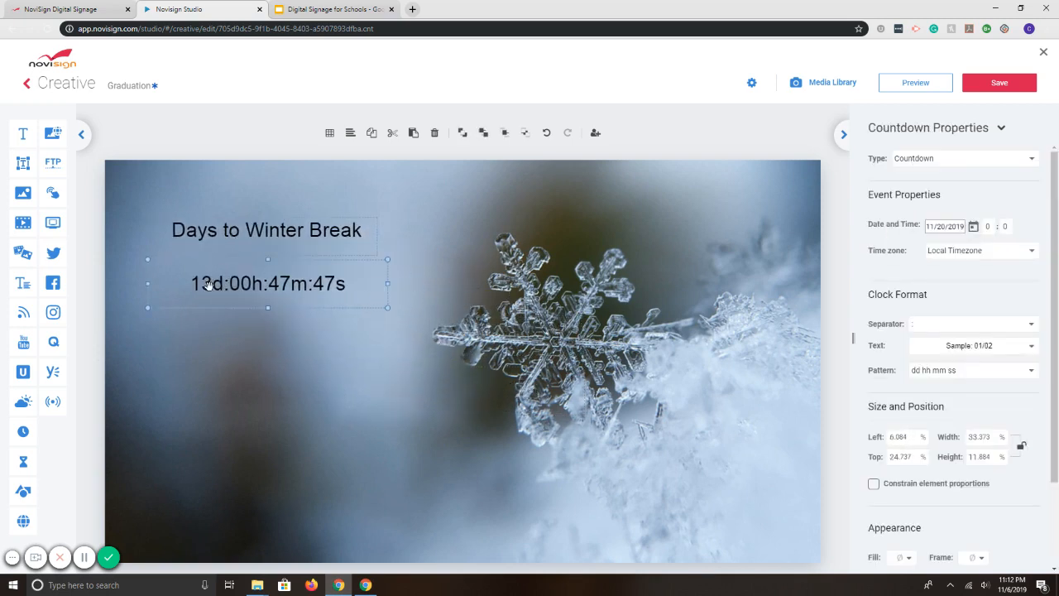
Change the color of the whole "Days to Winter Break" text to white (ffffff).
click(240, 233)
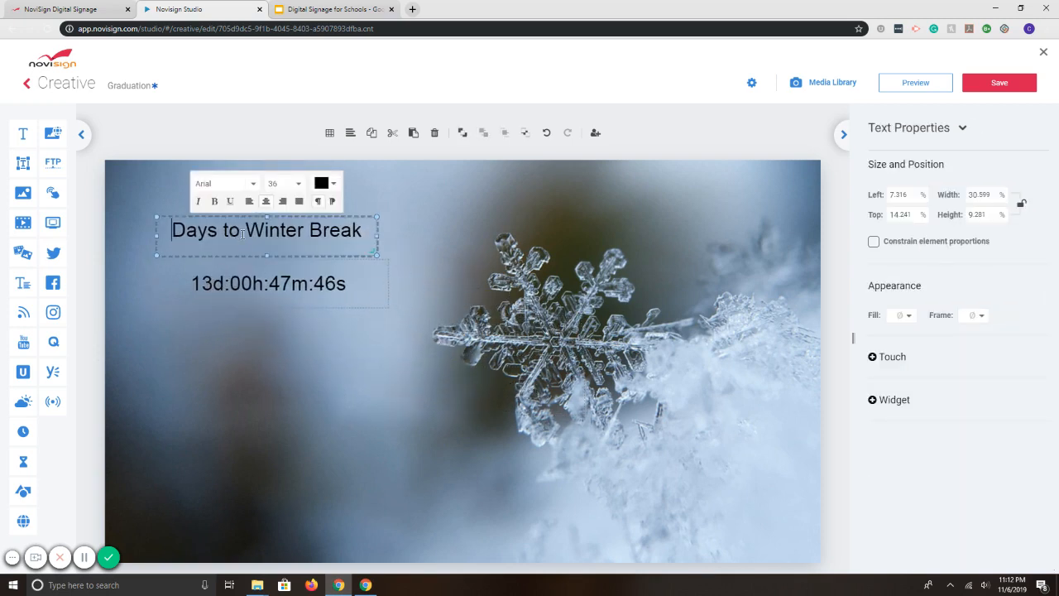
drag(361, 232, 177, 232)
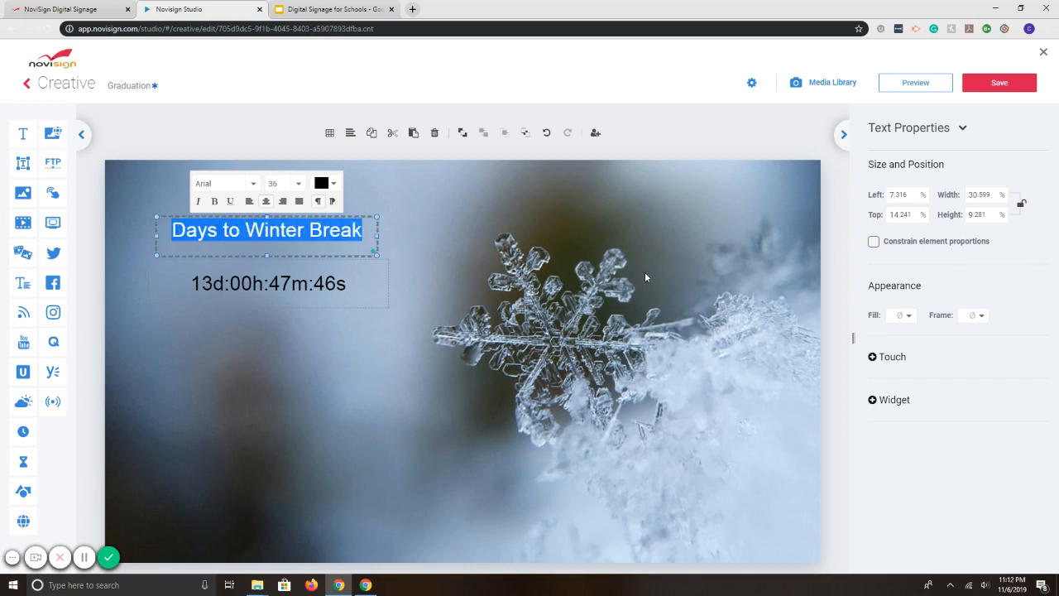
click(321, 183)
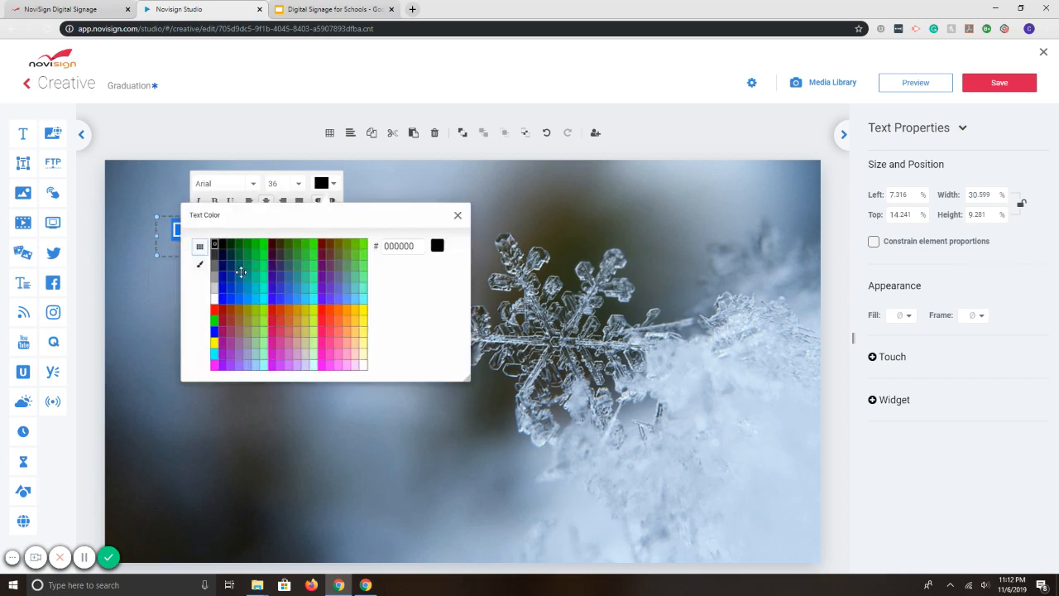
click(215, 304)
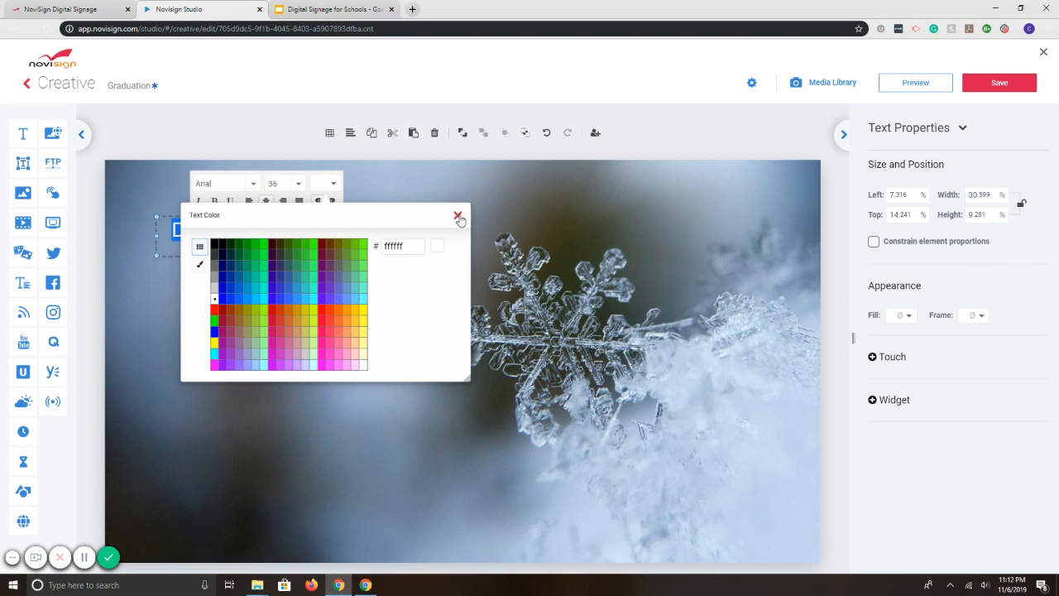
click(457, 215)
Set the countdown's text color to white.
click(273, 281)
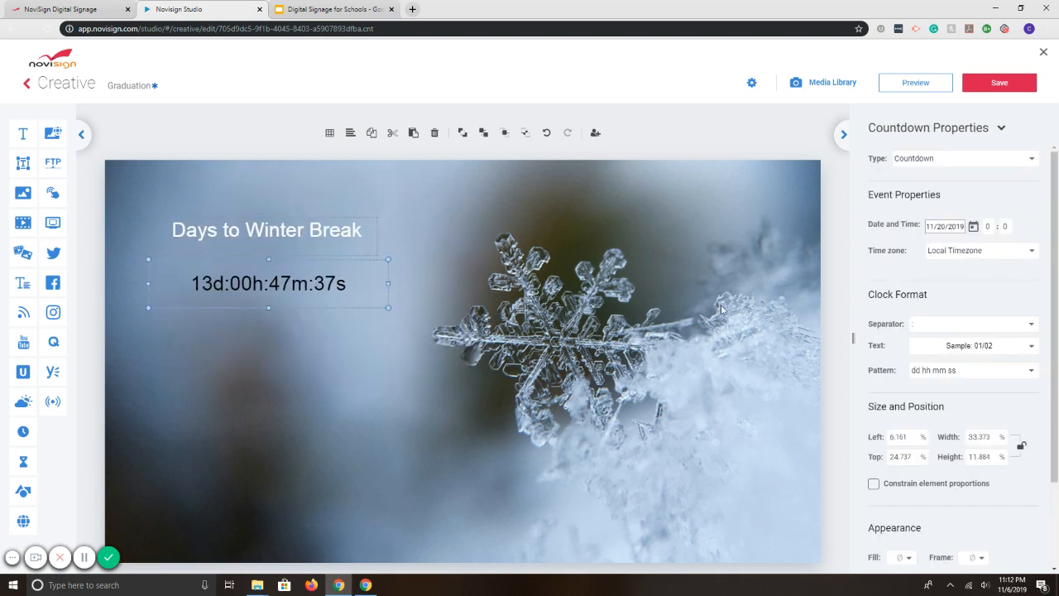
click(1032, 348)
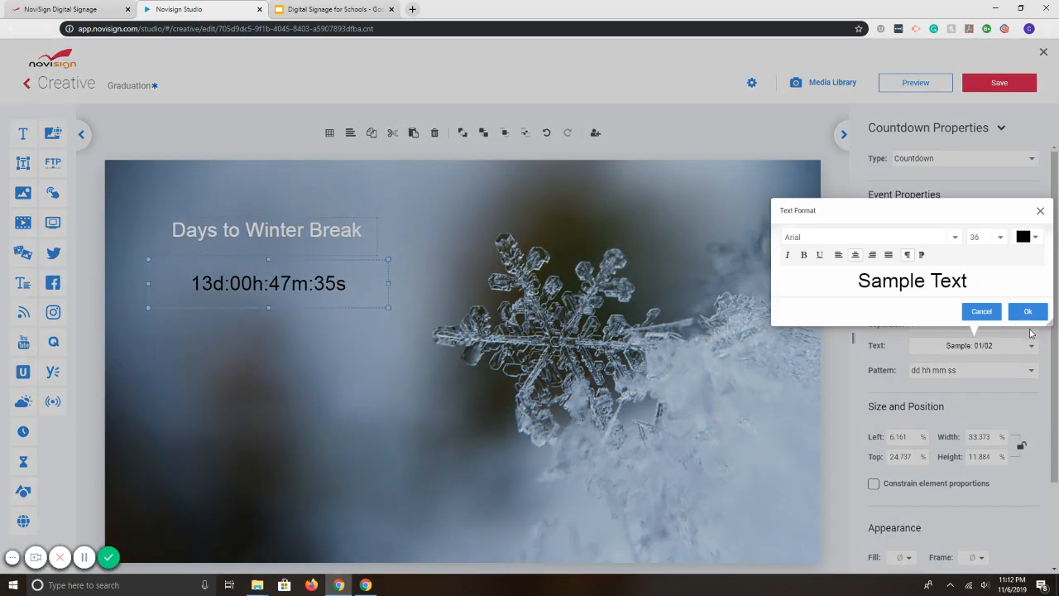
click(1033, 240)
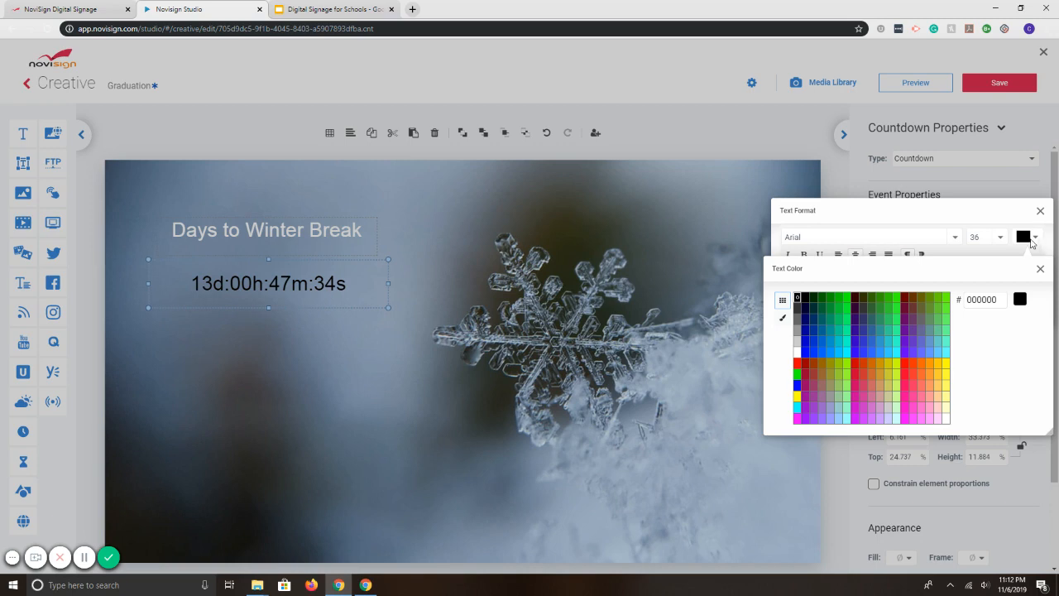
click(797, 352)
click(1041, 270)
click(1023, 312)
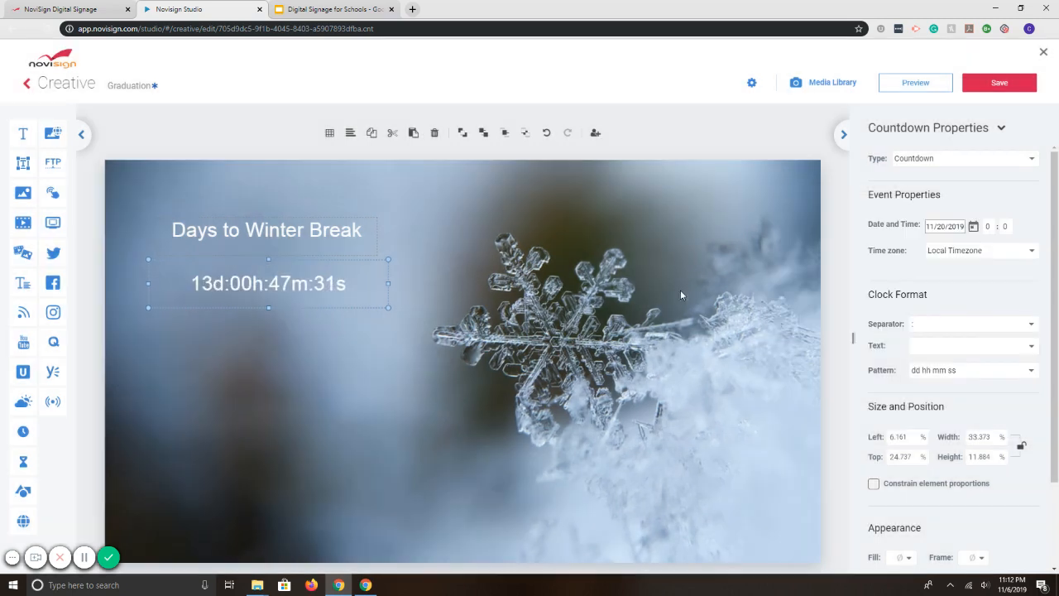
Shift the title text and the countdown slightly farther toward the canvas's upper-left corner.
drag(299, 233, 269, 210)
drag(265, 286, 242, 259)
click(232, 320)
Add a slideshow widget about 49% wide and 51% high below the countdown and insert the Math.mp4 video from the library.
drag(31, 252, 196, 337)
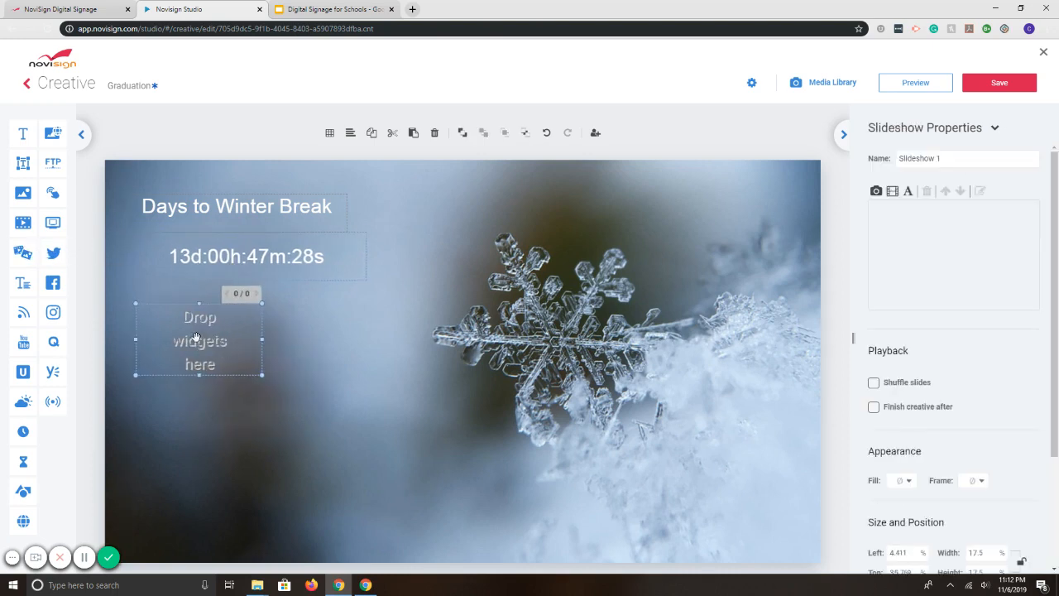
drag(261, 375, 484, 510)
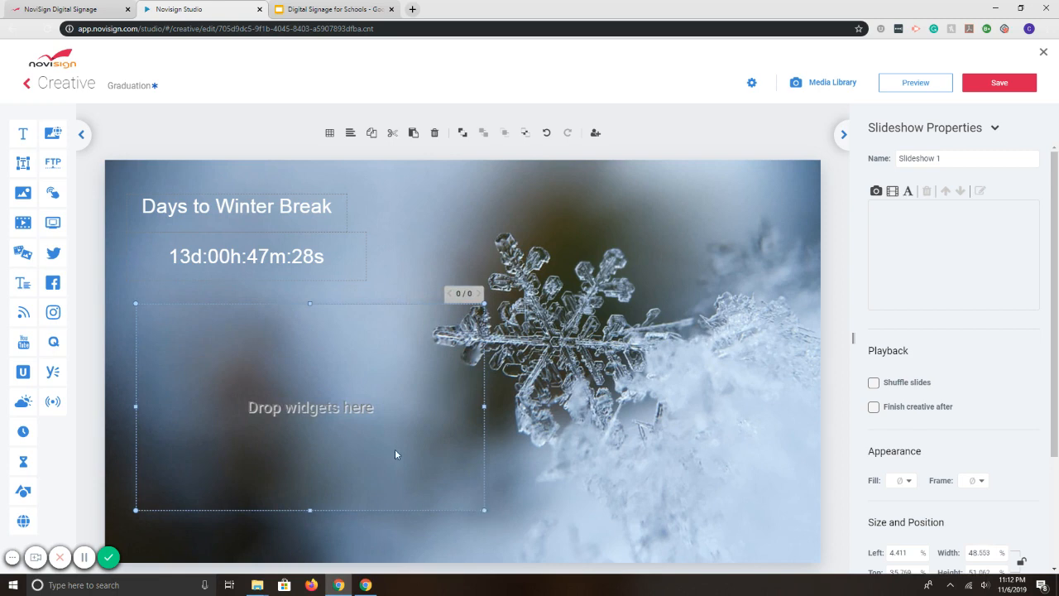
drag(354, 441, 344, 439)
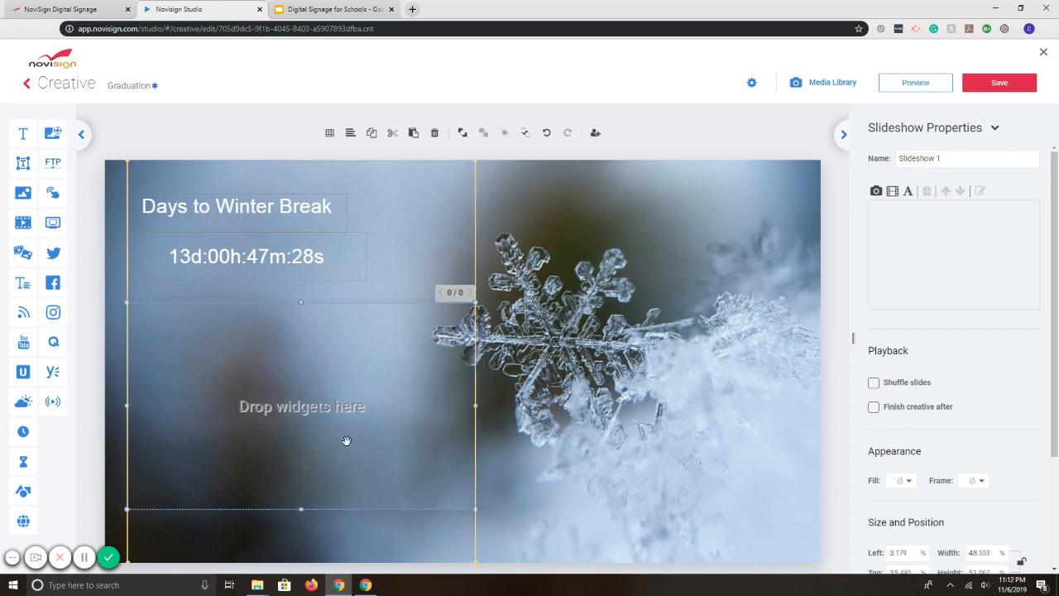
click(893, 193)
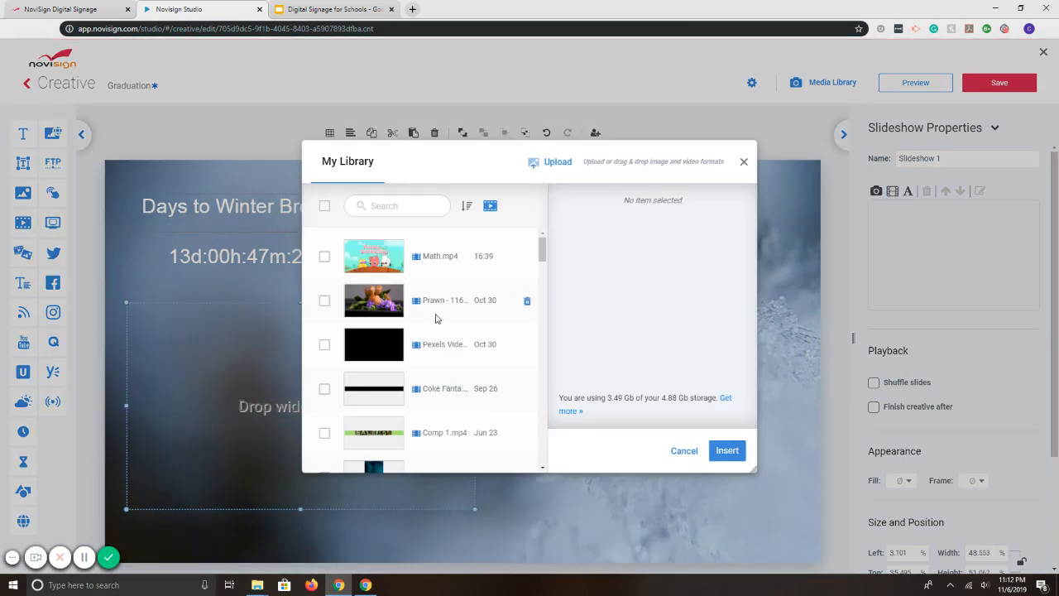
click(374, 262)
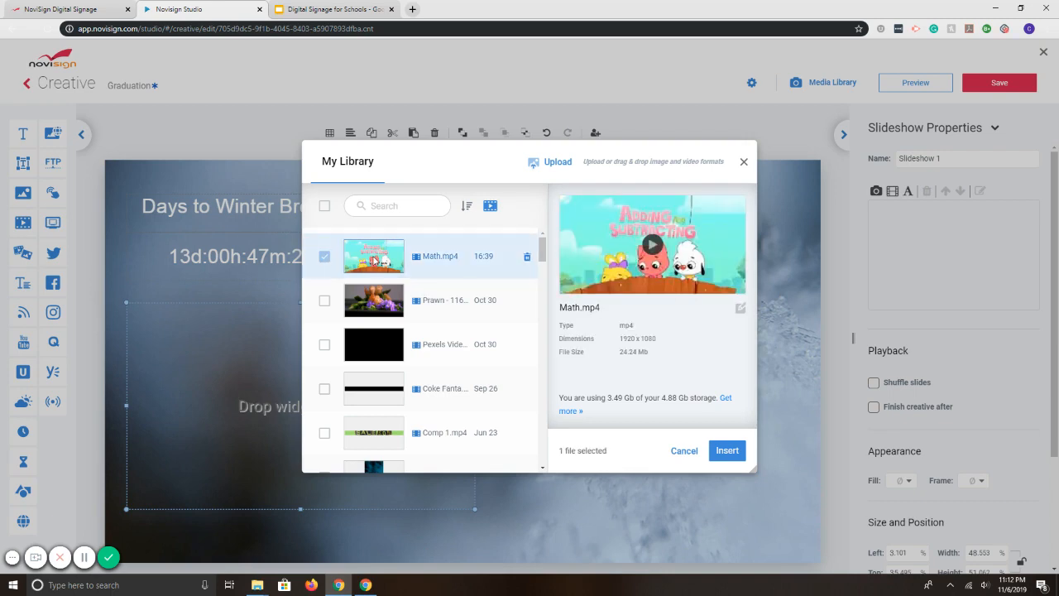
click(723, 450)
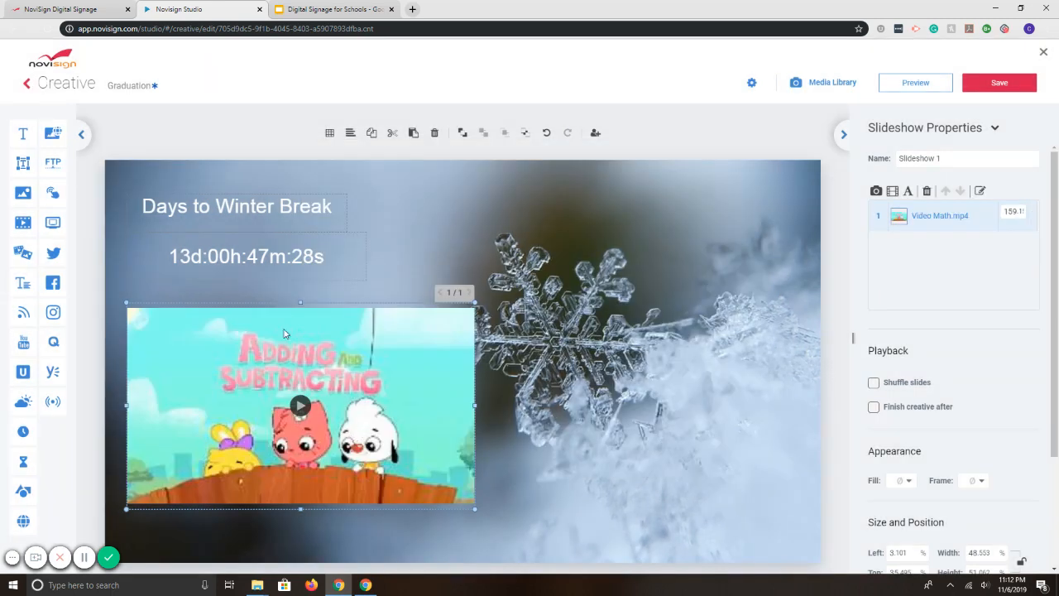
Narrow the countdown widget slightly from its right edge and preview the Graduation creative.
click(284, 255)
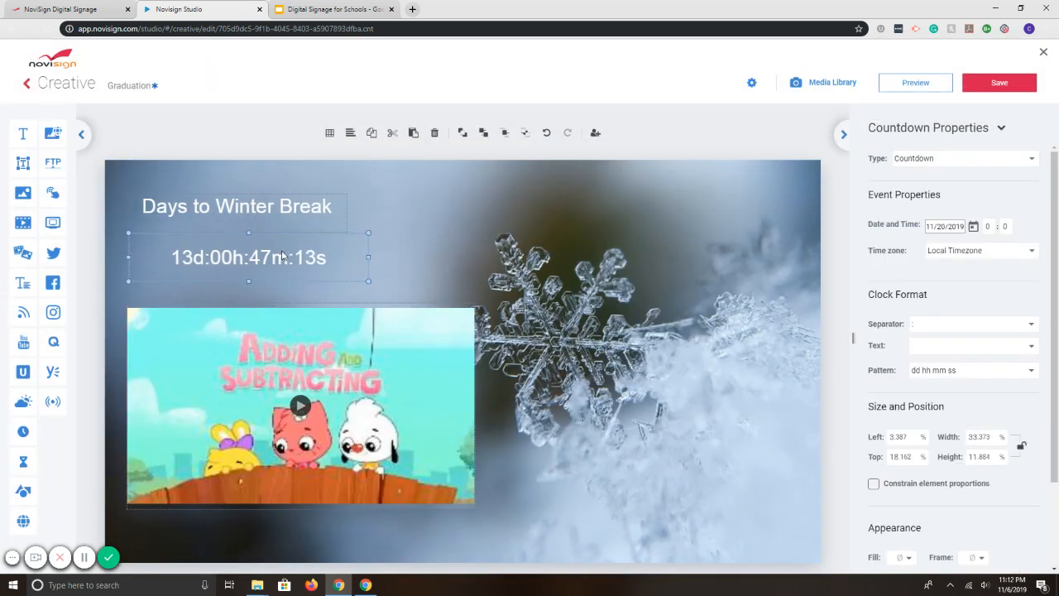
drag(368, 258, 348, 257)
click(908, 82)
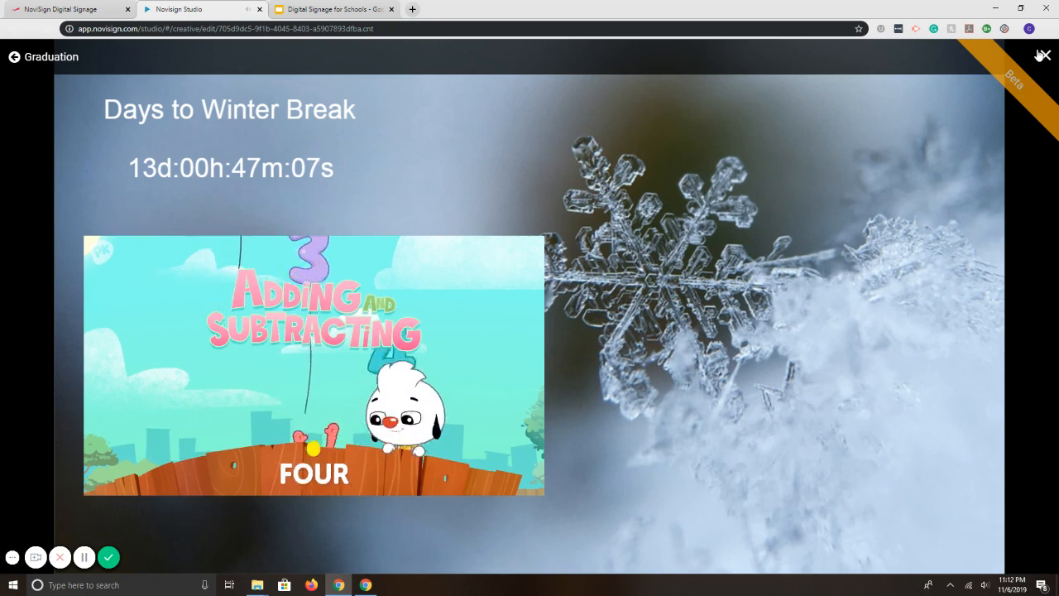
Close the preview and delete the video slideshow, the title text and the countdown from the Graduation creative.
key(Escape)
click(415, 374)
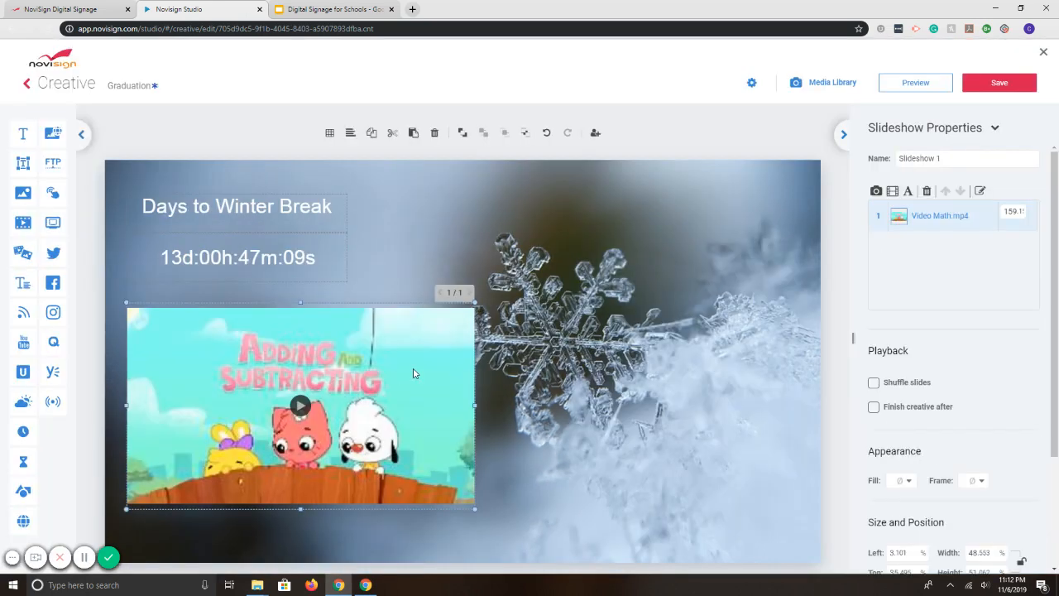
key(Delete)
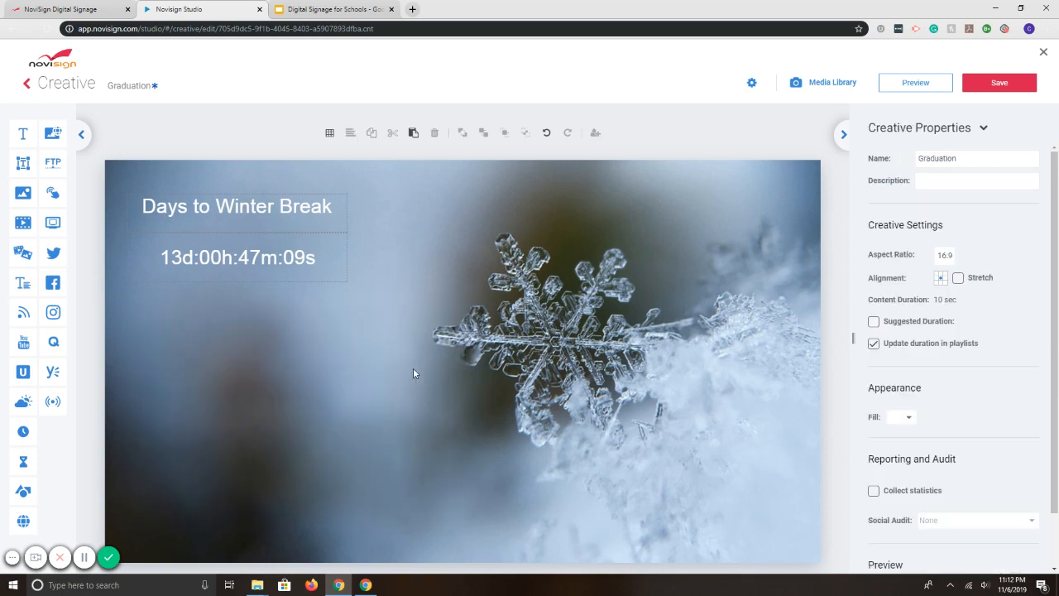
click(308, 249)
key(Delete)
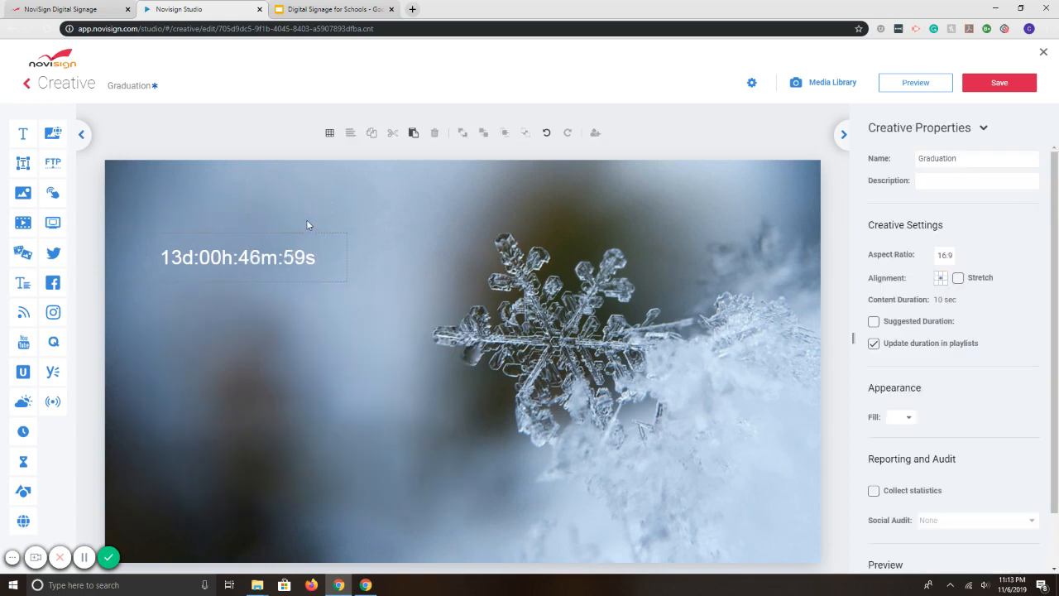
click(340, 252)
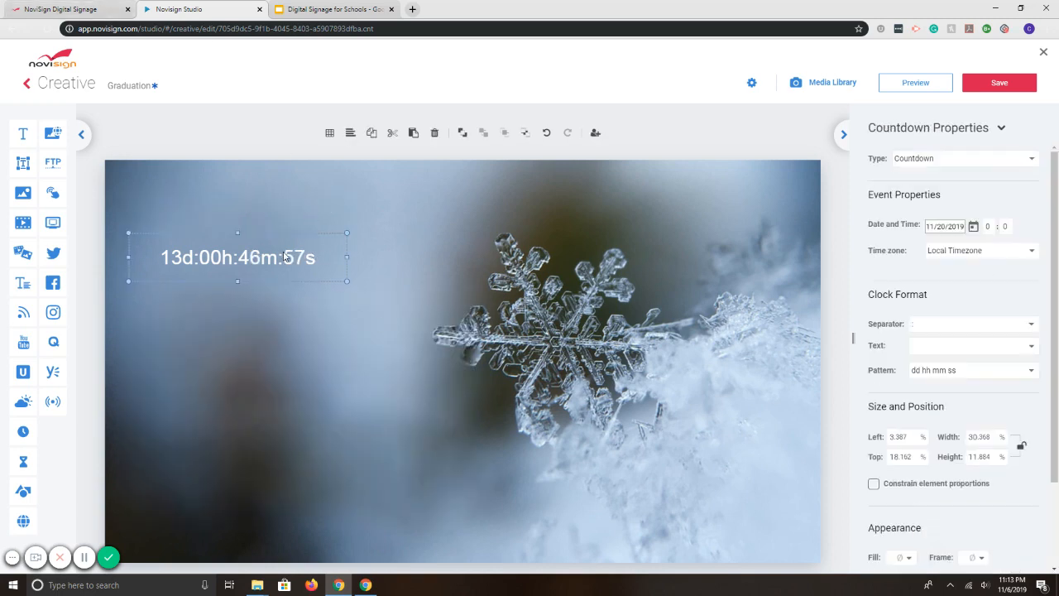
key(Delete)
Switch to the NoviSign website and open its registration page.
click(83, 9)
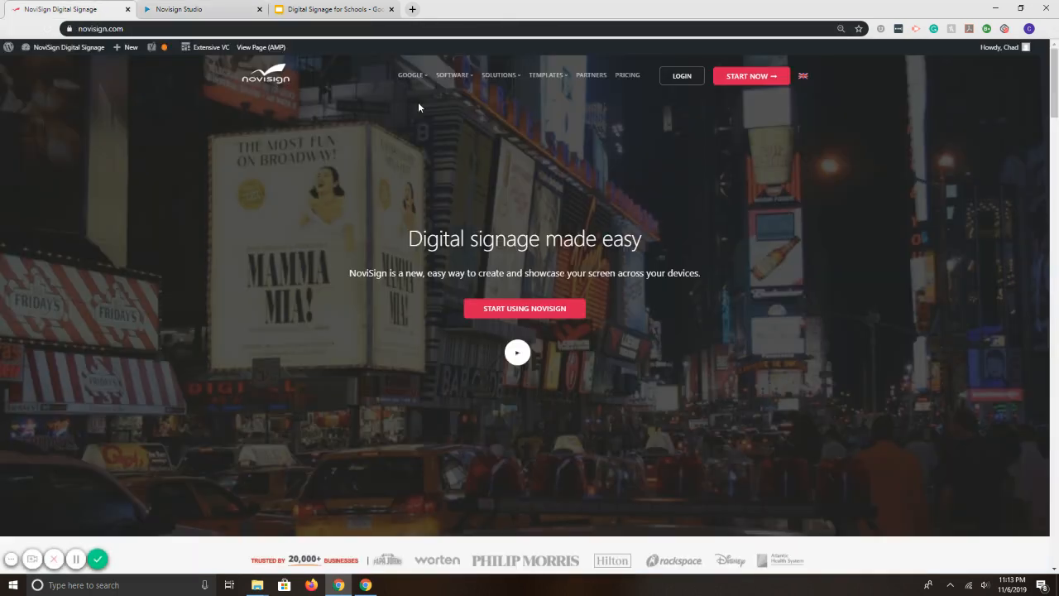
click(752, 81)
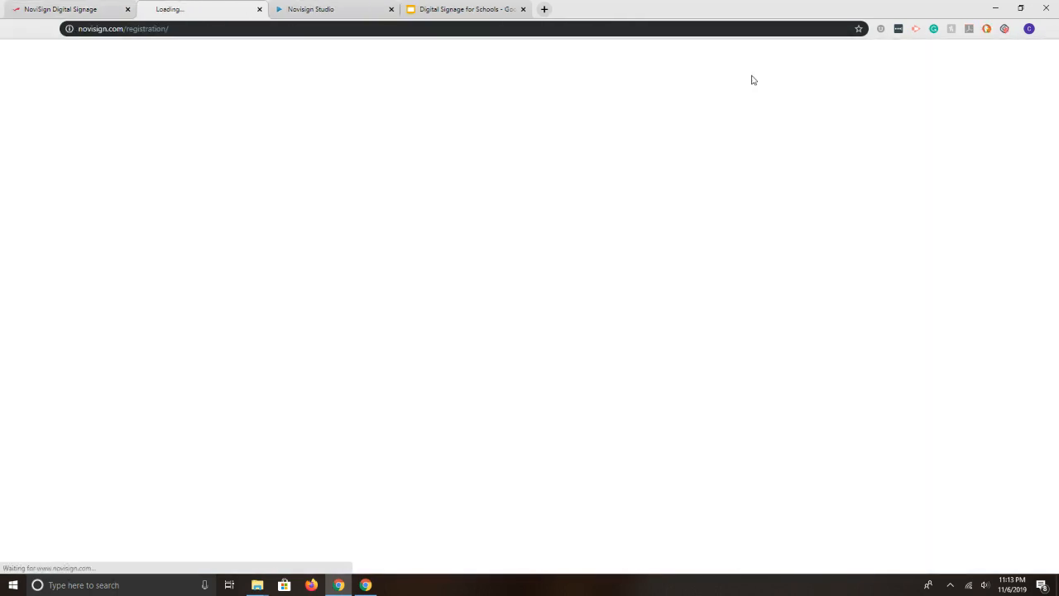